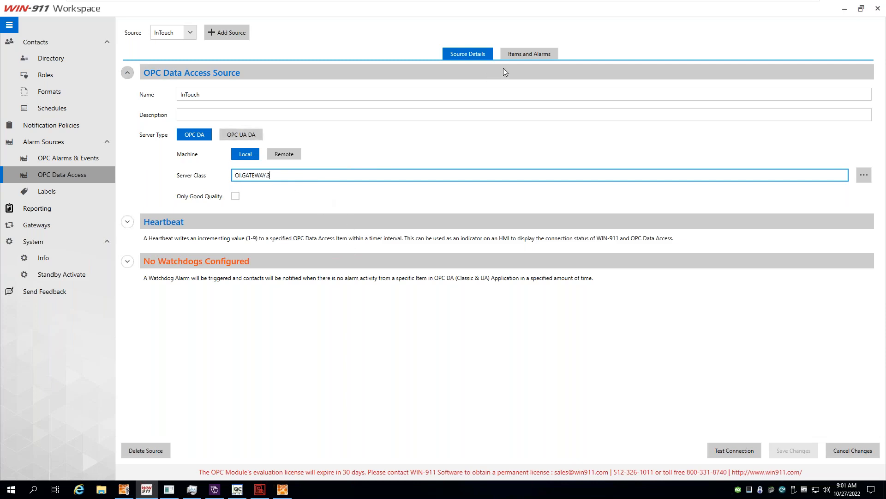
Show the Emergency Stop Alarm item details, then launch Operations Control Management Console as administrator.
click(532, 53)
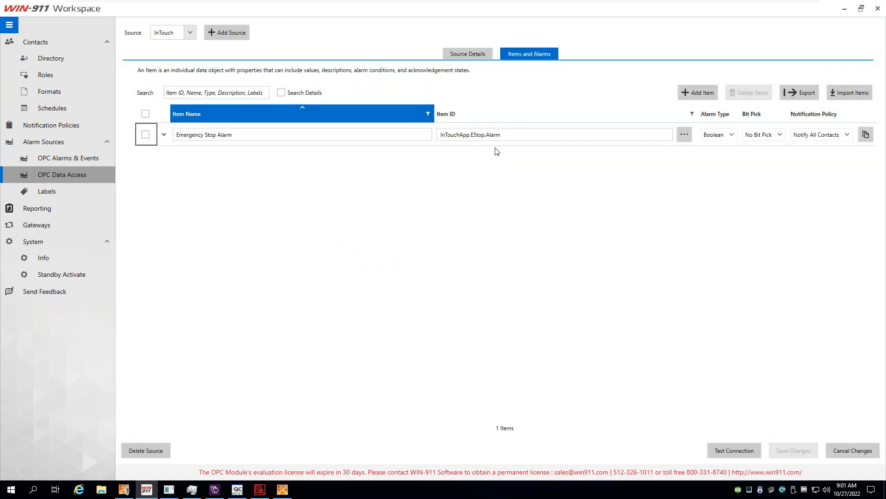
click(162, 136)
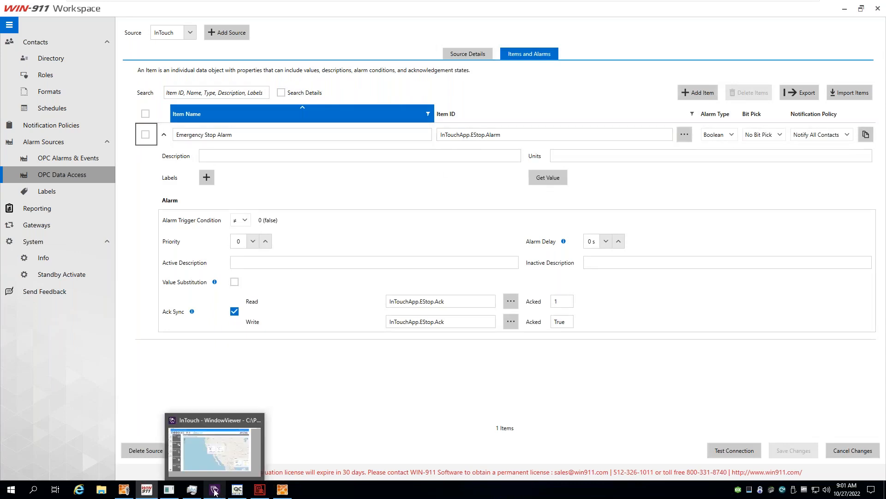
click(9, 489)
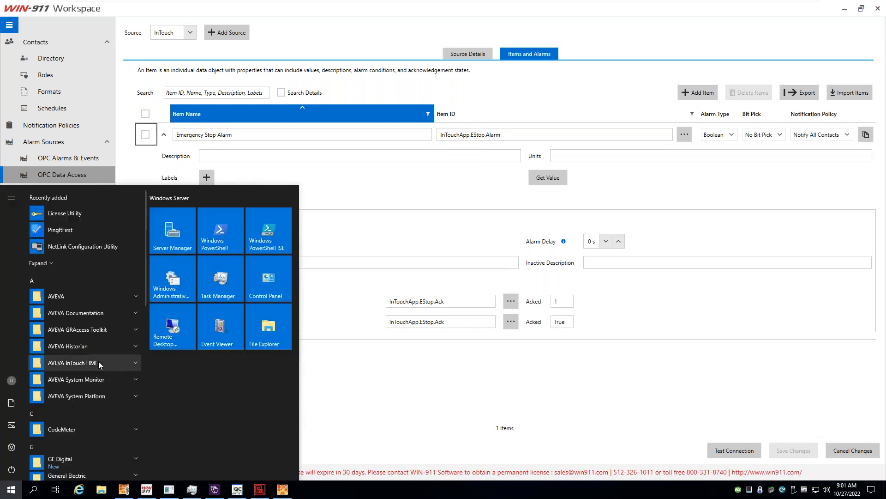
scroll(98, 361, down, 3)
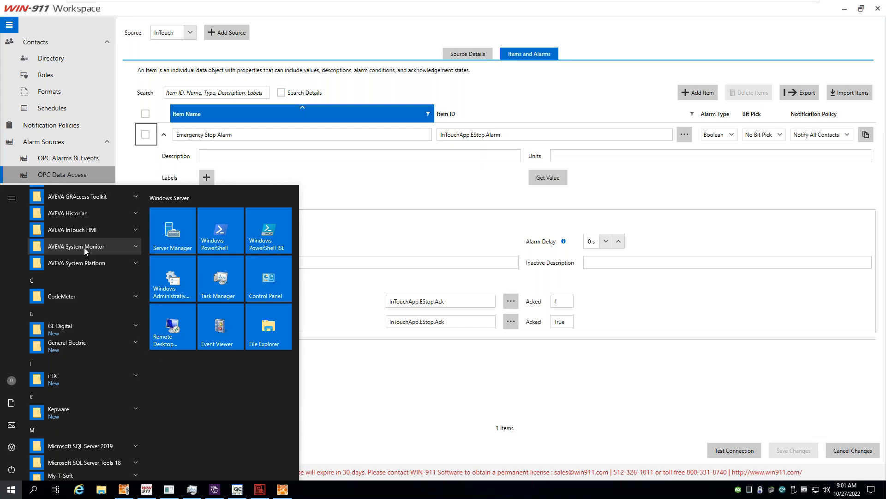
click(77, 229)
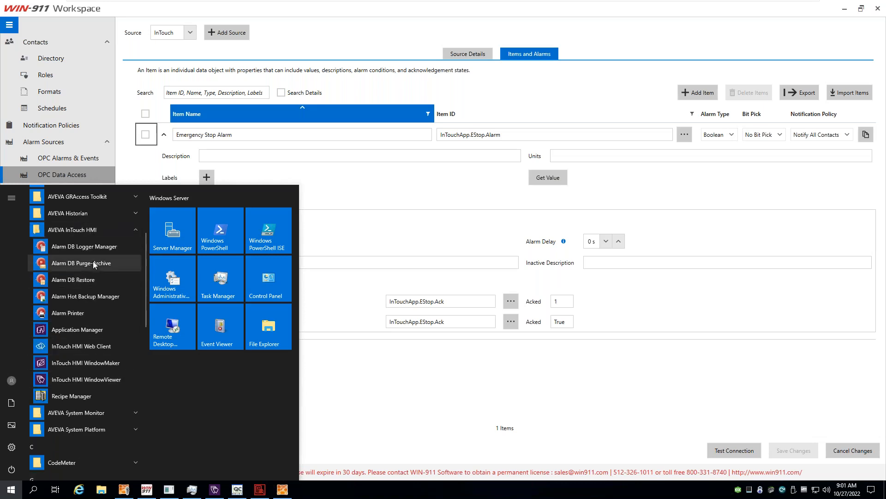
click(88, 230)
scroll(94, 297, up, 2)
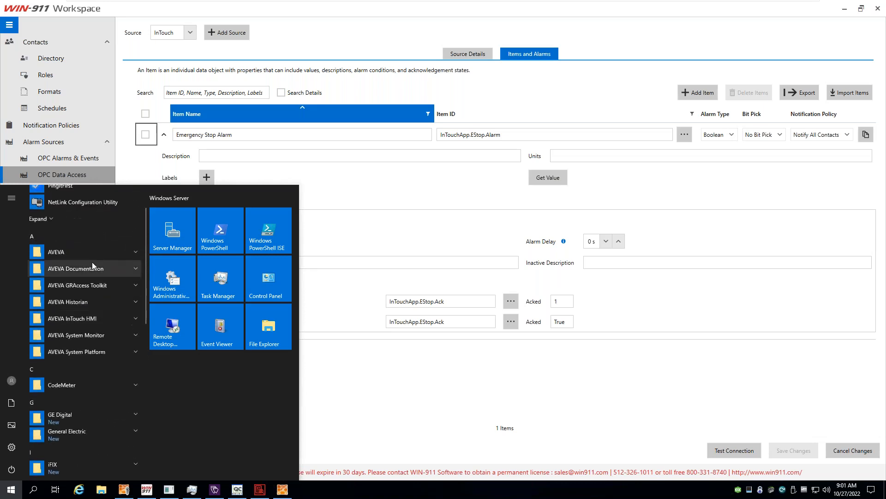
click(79, 252)
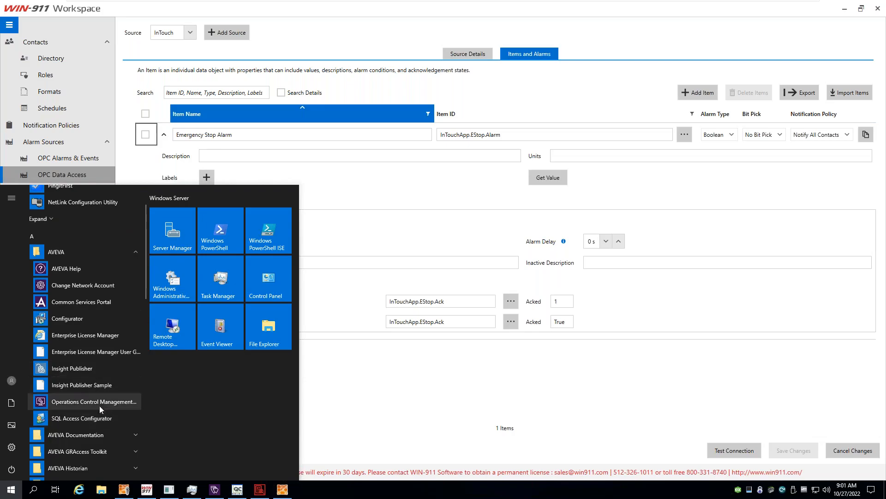
click(99, 402)
click(412, 308)
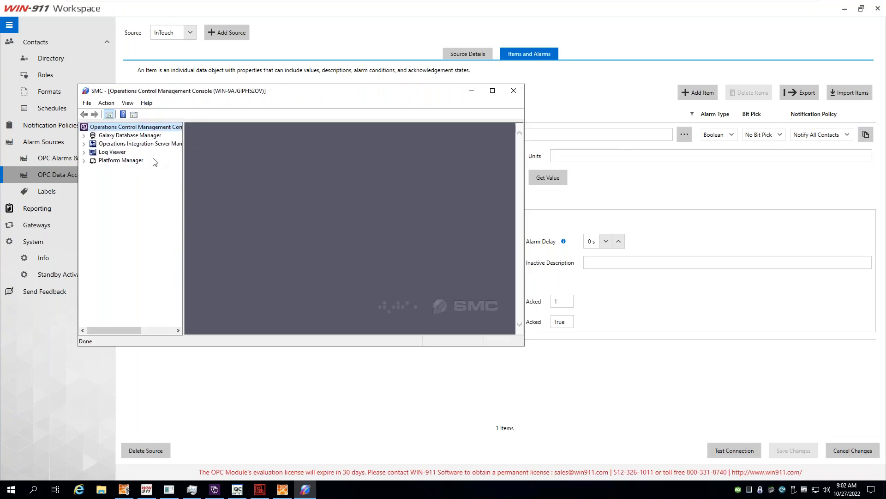
Expand the console tree to OI.GATEWAY.3 > Configuration > InTouch and show its Device Items.
click(84, 144)
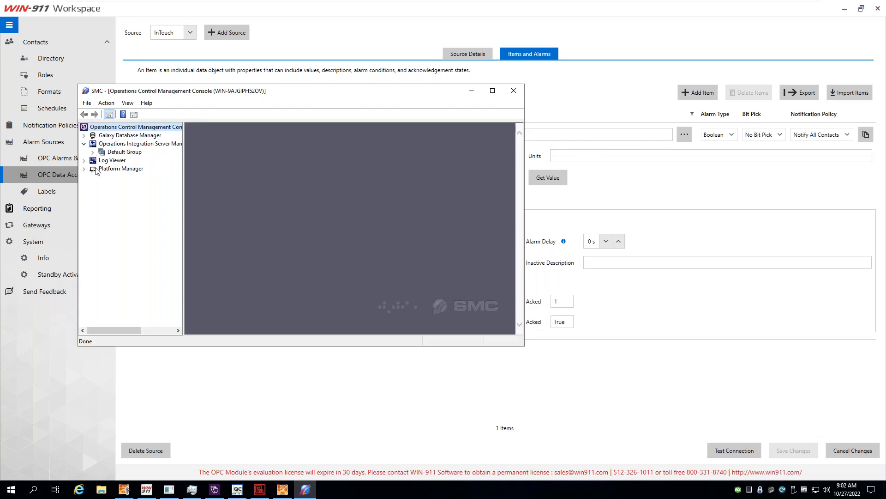
click(121, 160)
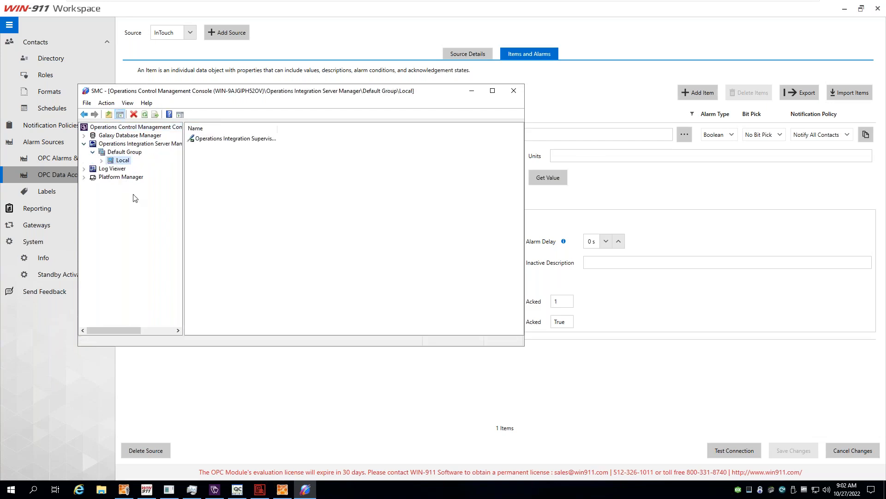
click(102, 161)
click(110, 169)
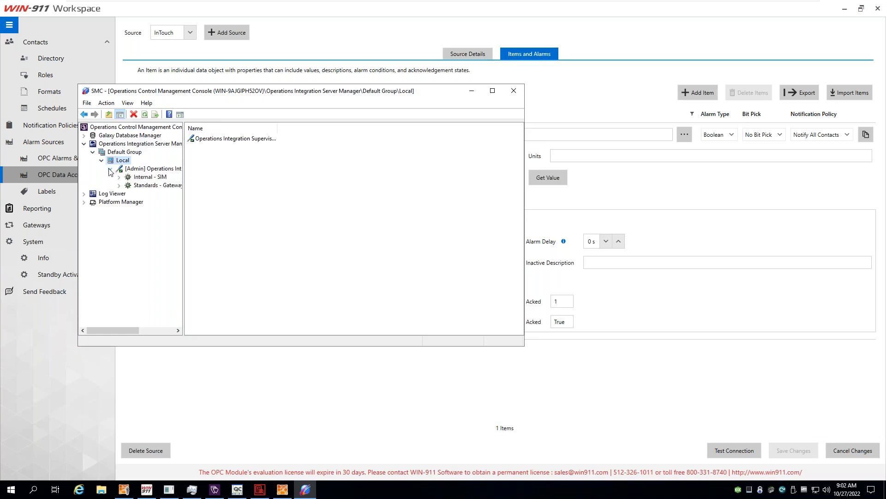
click(119, 185)
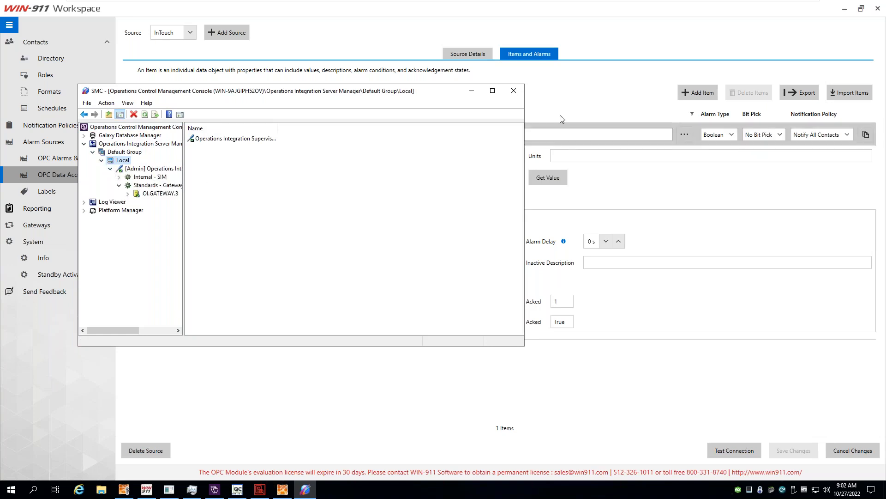
click(493, 90)
double_click(68, 107)
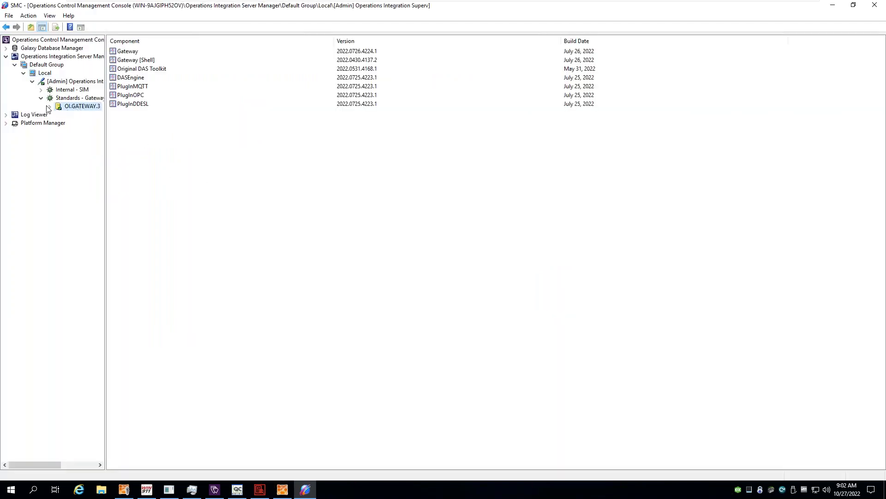
double_click(71, 117)
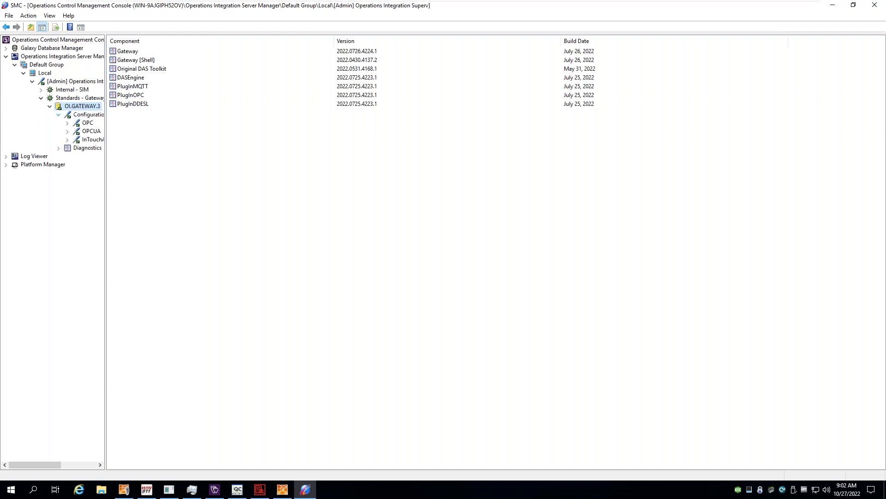
click(93, 139)
click(195, 64)
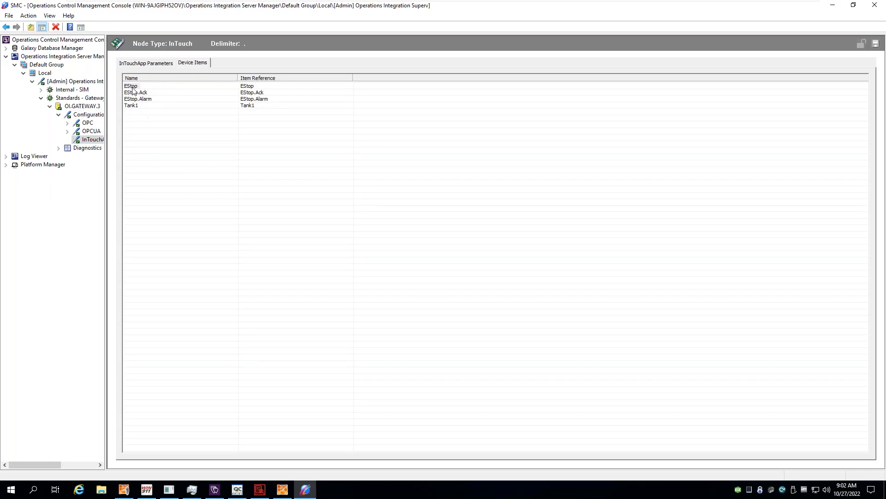
Inspect the EStop device item without renaming it, then return to WIN-911 Workspace.
click(133, 89)
click(133, 89)
click(257, 86)
click(139, 87)
click(253, 96)
click(147, 490)
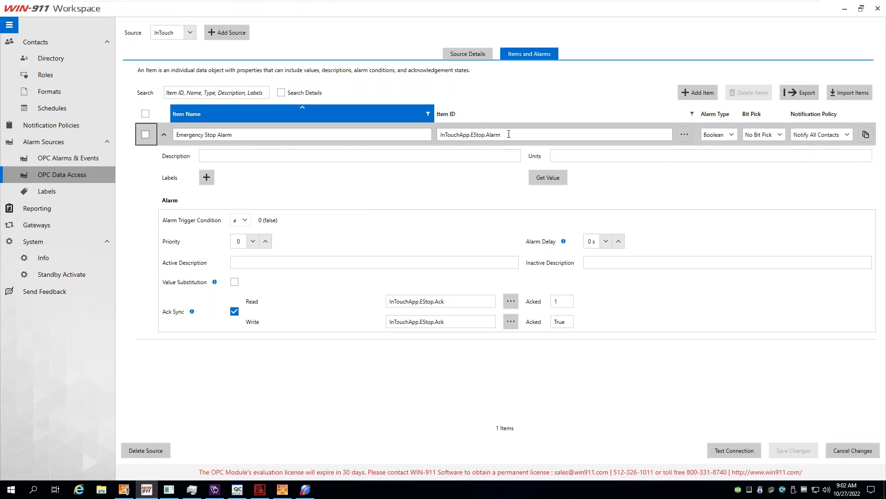
Review the item ID InTouchApp.EStop.Alarm and Ack Sync read tag InTouchApp.EStop.Ack with Acked value 1.
drag(509, 133, 443, 135)
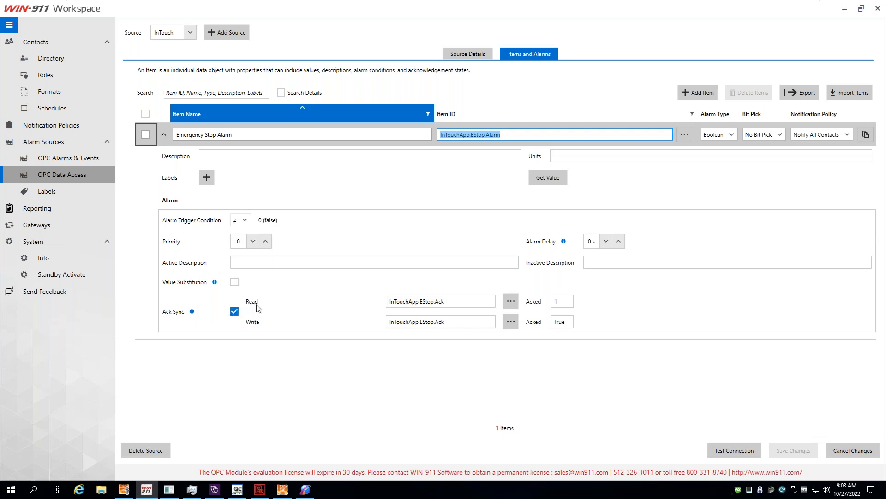
drag(444, 301, 367, 301)
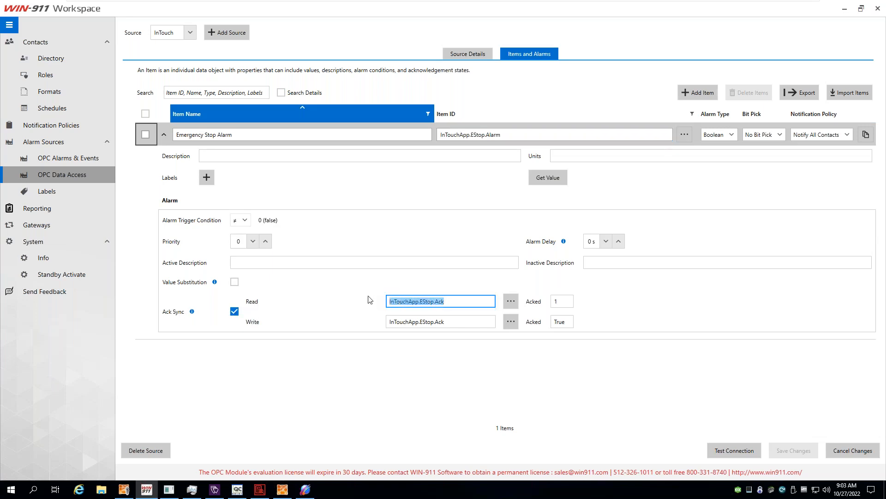
click(446, 304)
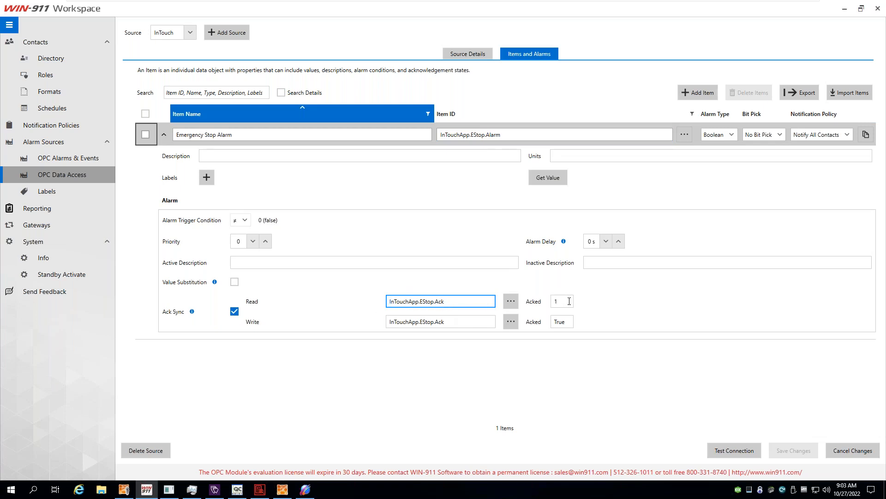
drag(569, 301, 536, 302)
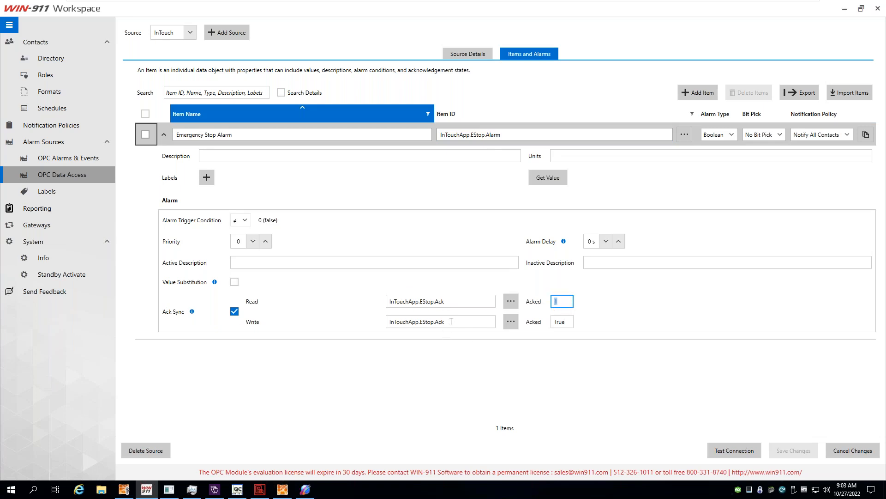
Review the Ack Sync write tag InTouchApp.EStop.Ack with Acked value True, then bring up InTouch WindowViewer.
drag(451, 321, 370, 322)
click(559, 321)
double_click(559, 322)
click(579, 311)
double_click(561, 321)
click(592, 325)
click(214, 488)
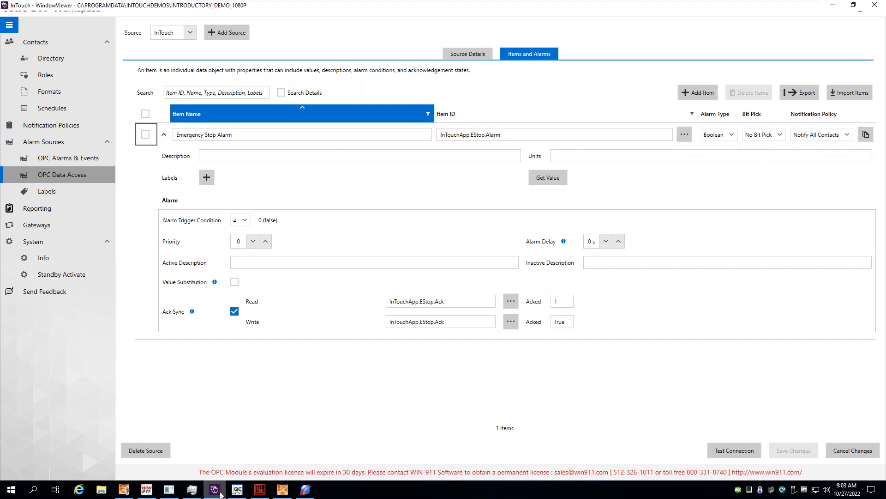
Open InTouch's alarm summary page, then list the InTouchApp items in OPC Quick Client.
click(21, 187)
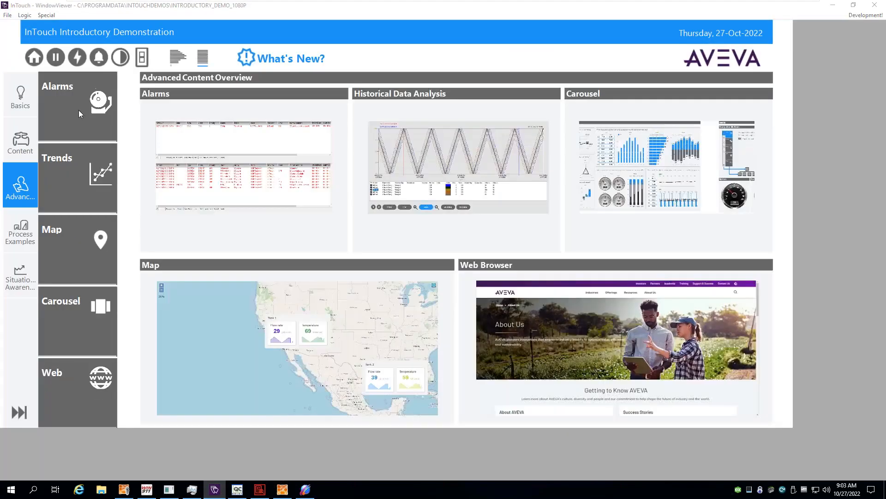
click(79, 110)
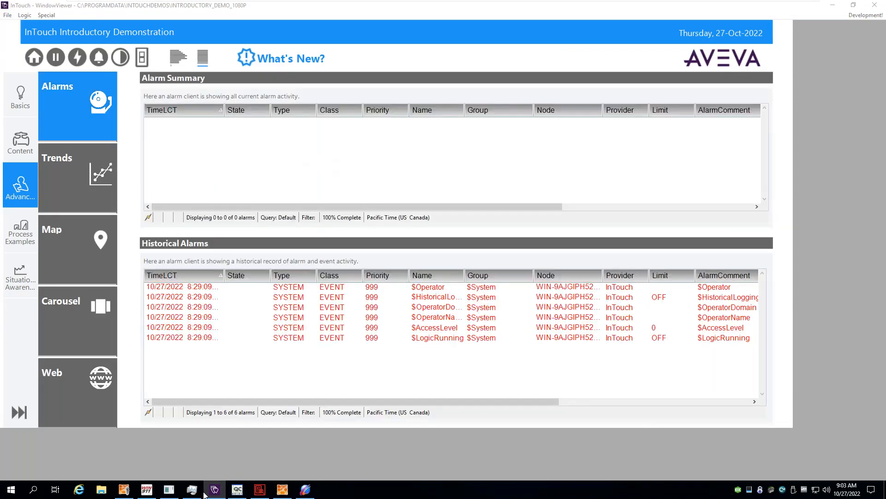
click(238, 489)
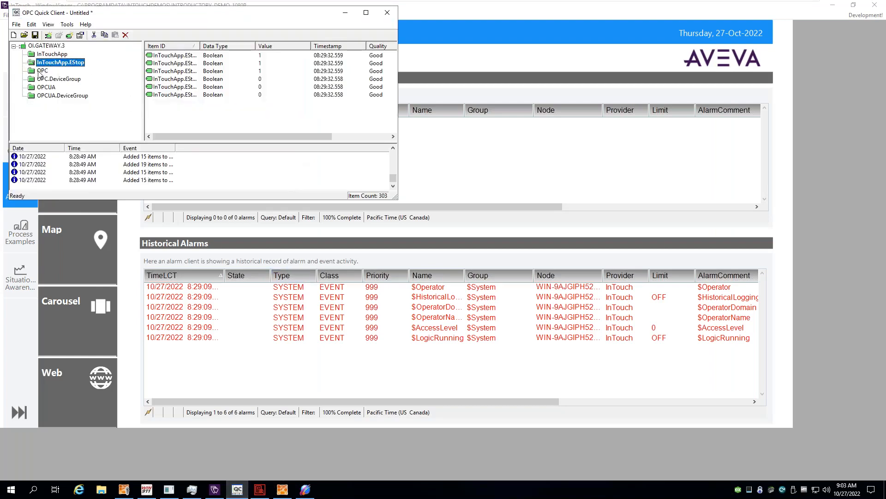
double_click(198, 46)
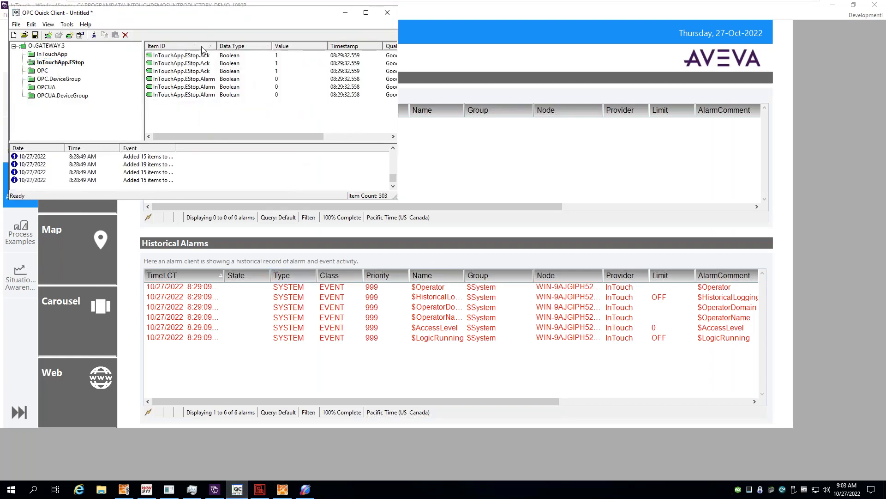
click(61, 55)
scroll(176, 121, down, 5)
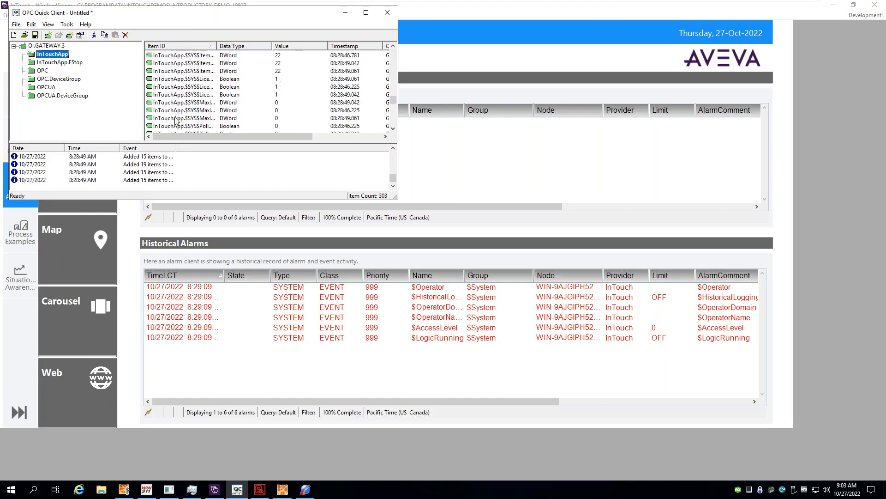
scroll(176, 121, down, 3)
Synchronously write 1 to InTouchApp.EStop, then hide Quick Client and open the WIN-911 Log Viewer.
right_click(188, 95)
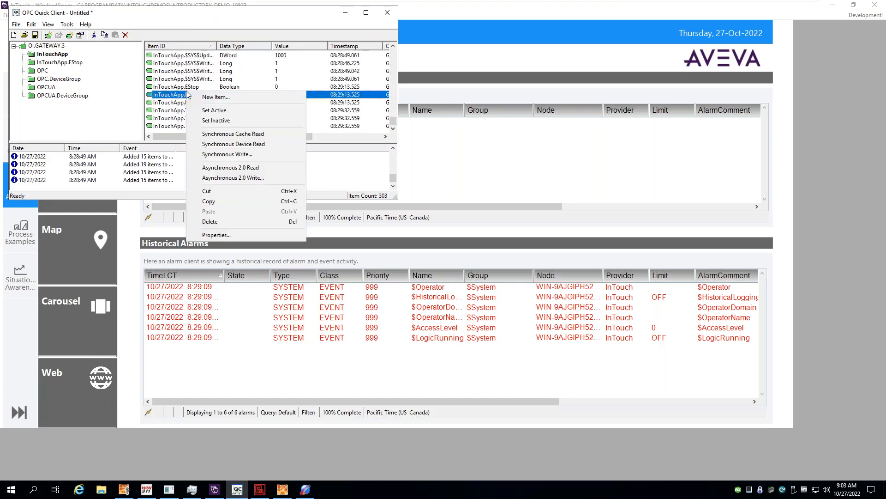
right_click(169, 87)
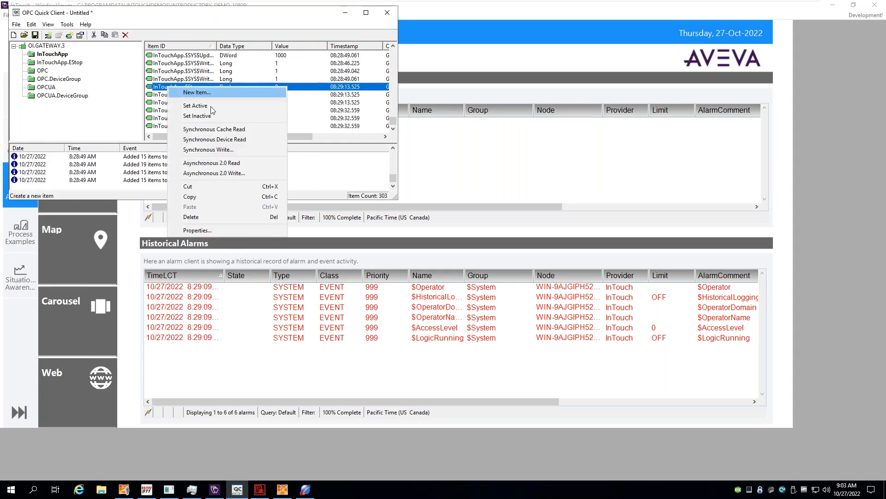
click(229, 150)
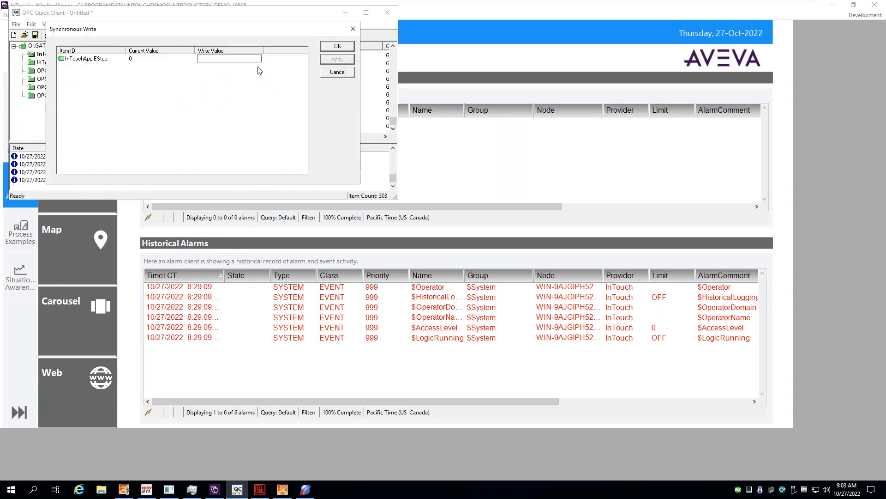
text(1)
click(336, 45)
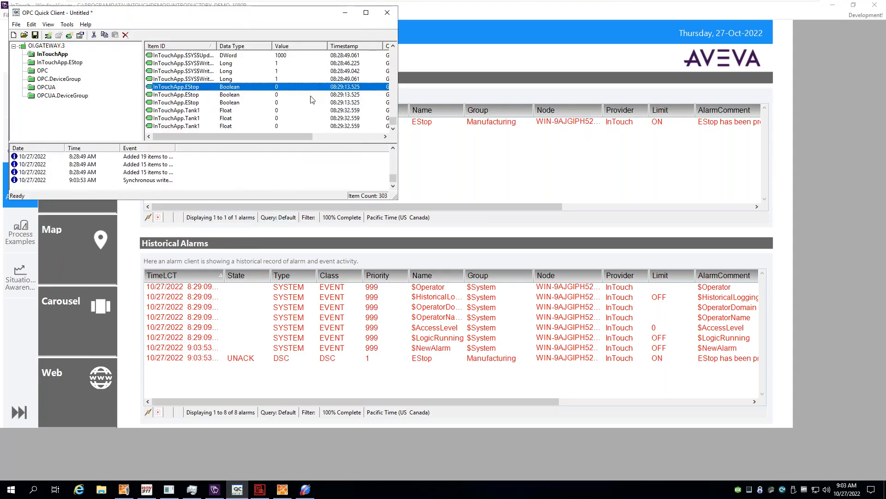
click(345, 13)
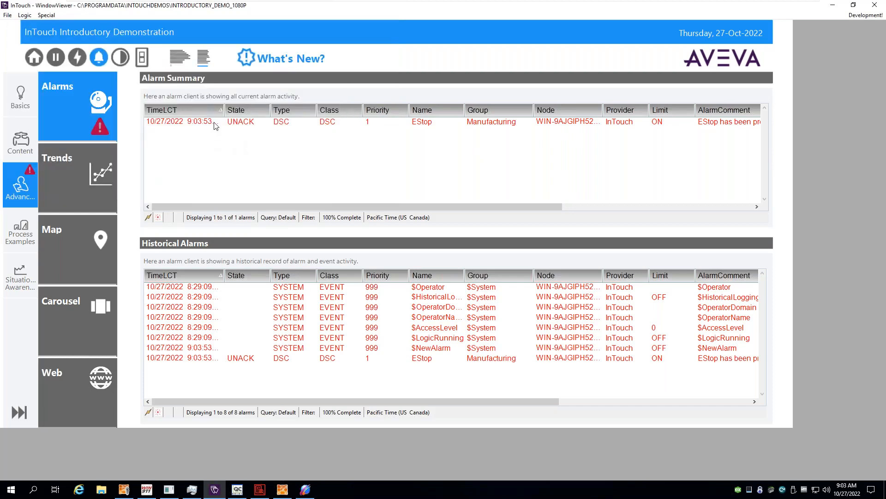
click(260, 489)
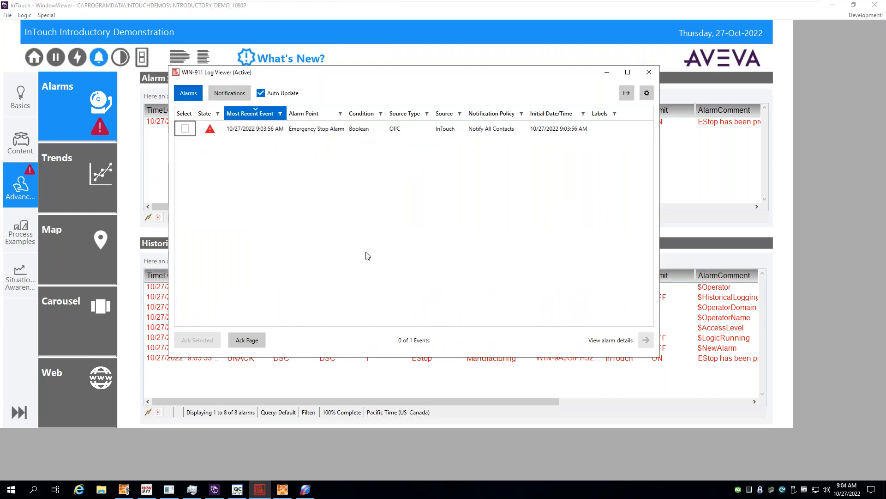
Acknowledge the selected Emergency Stop Alarm in Log Viewer, confirm it shows ACK in InTouch, and switch back.
click(185, 128)
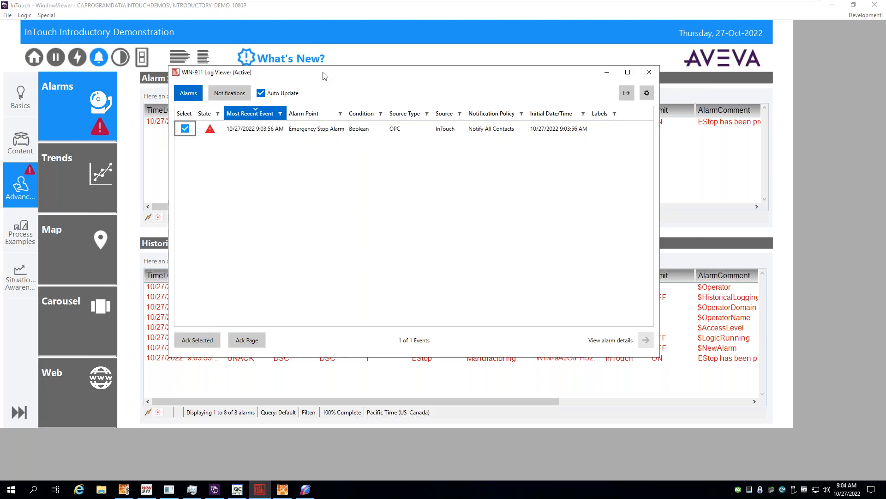
drag(324, 76, 555, 90)
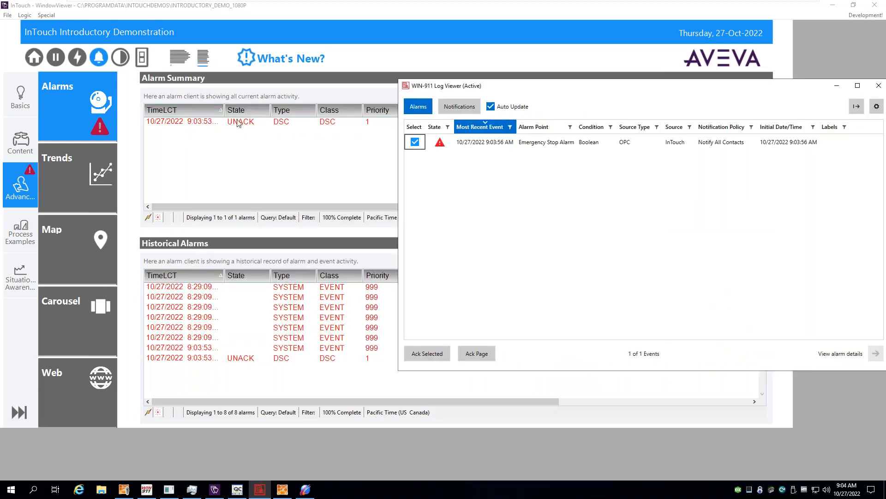
click(427, 354)
click(621, 250)
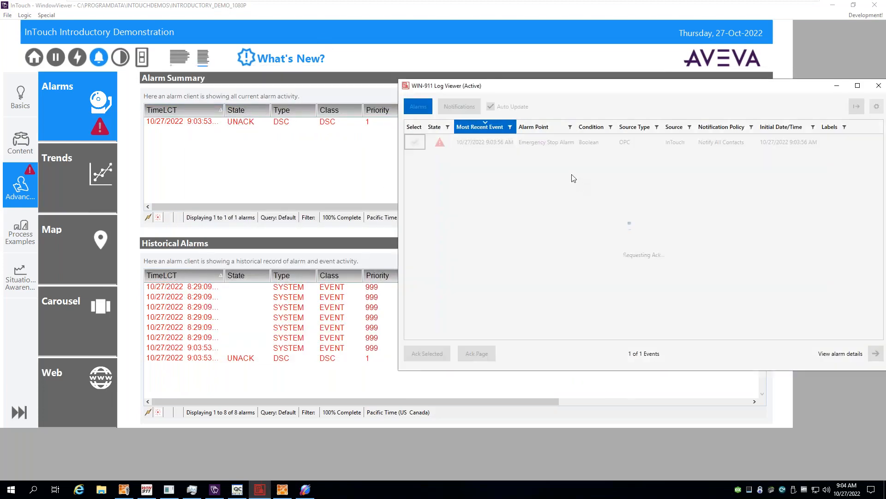
click(240, 126)
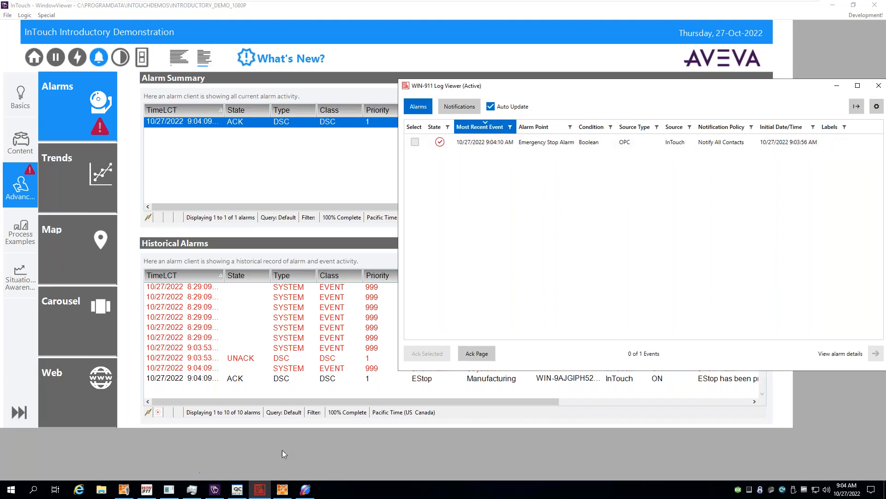
click(146, 491)
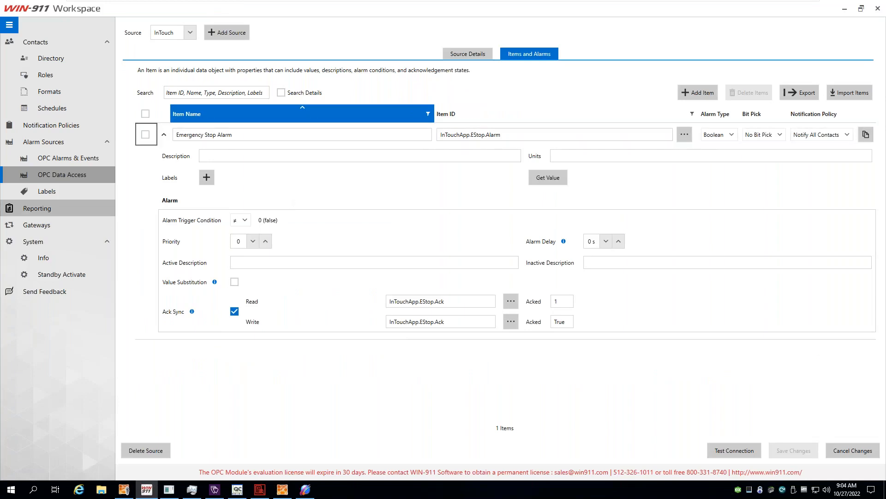
Add a new item with name 'asdf' and item ID 'asdf'.
click(164, 134)
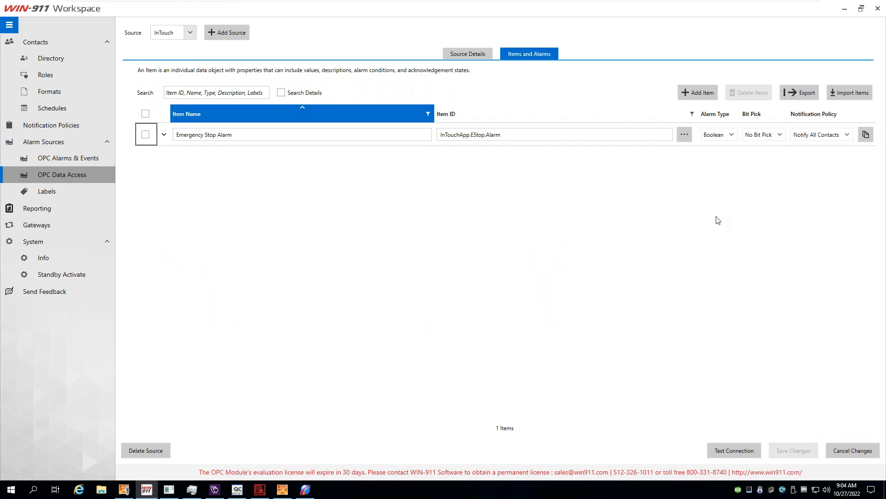
click(163, 133)
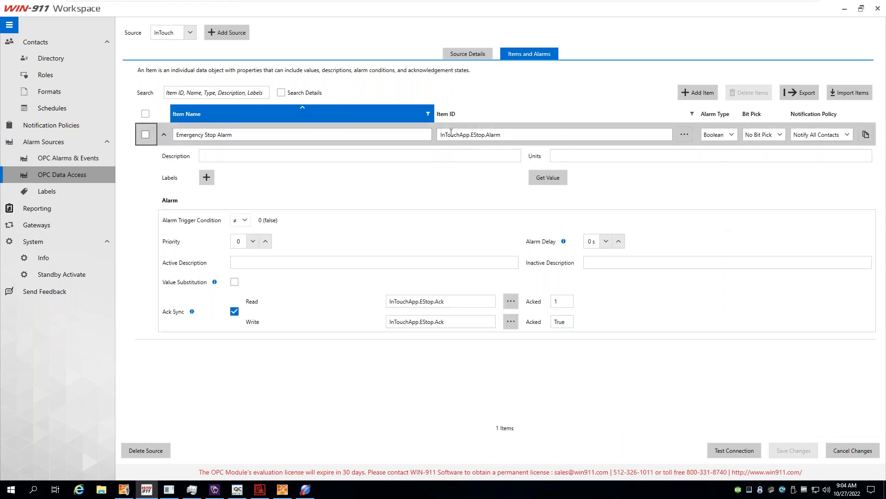
click(164, 136)
click(698, 92)
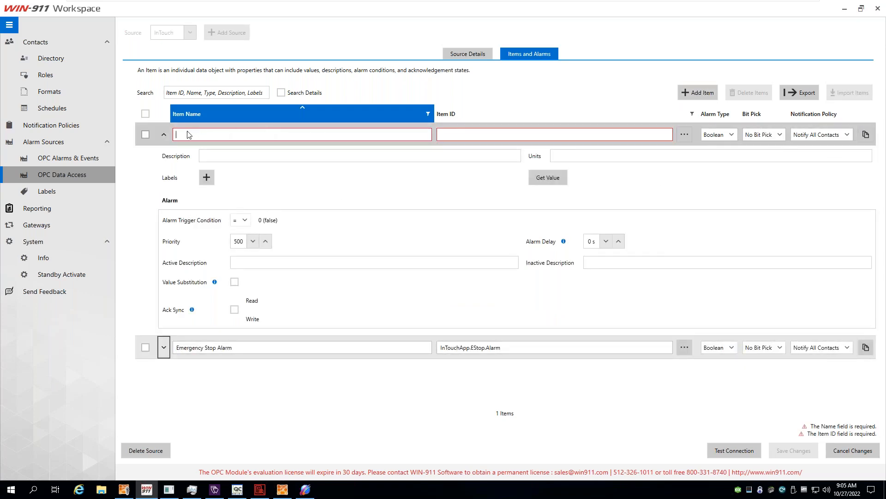
click(386, 134)
text(asdf)
click(478, 132)
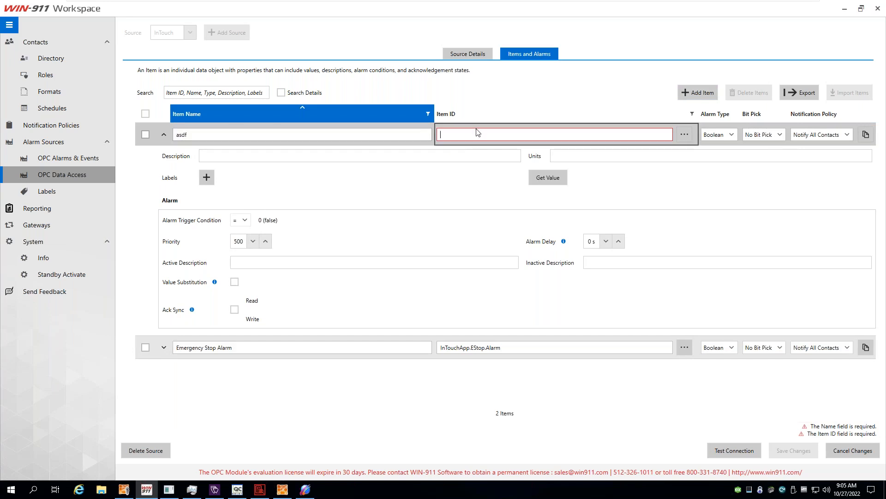
text(asdf)
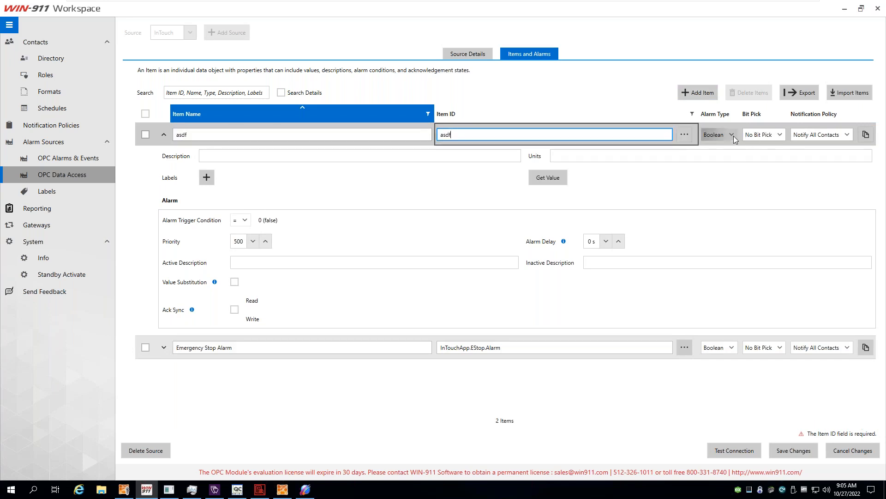
Make asdf a Value Match alarm triggering on ≥, with value substitution and ack syncing enabled.
click(733, 136)
click(727, 188)
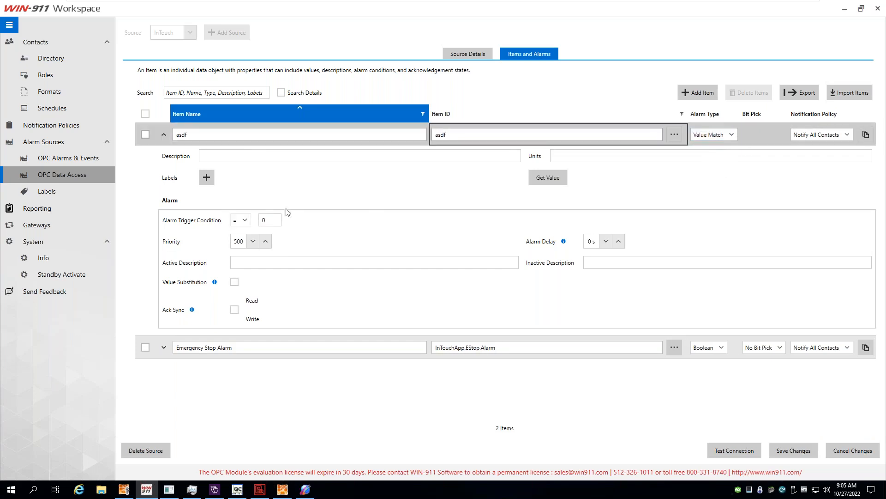
click(246, 221)
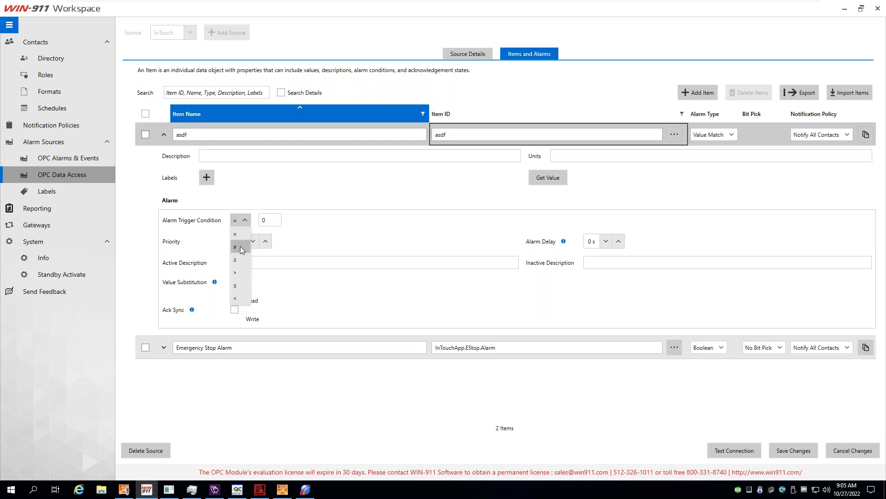
click(242, 250)
click(238, 221)
click(242, 259)
click(241, 223)
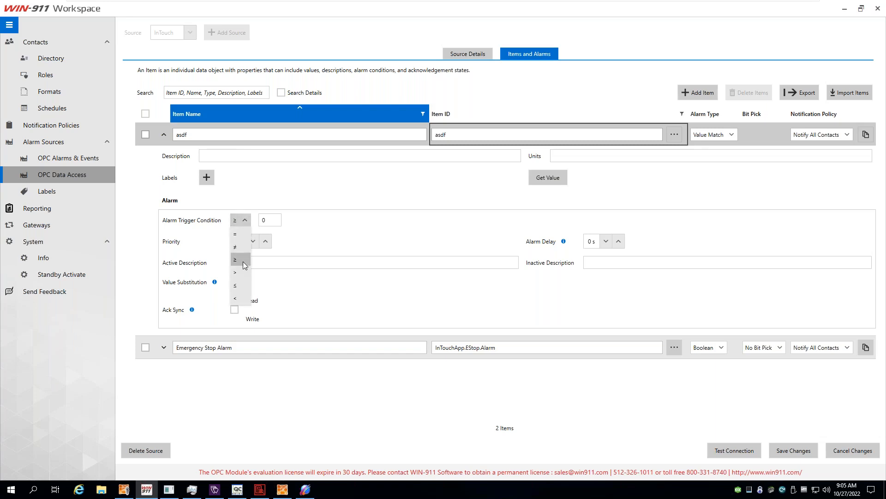
click(689, 174)
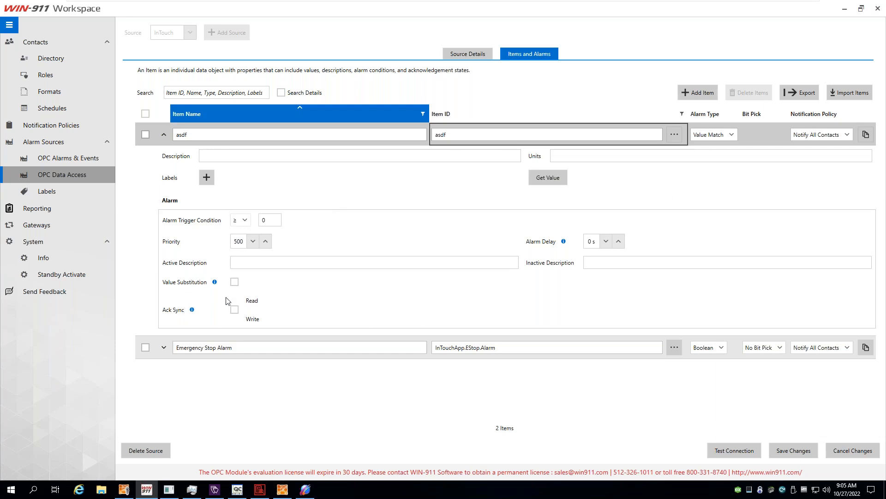
click(234, 282)
click(234, 310)
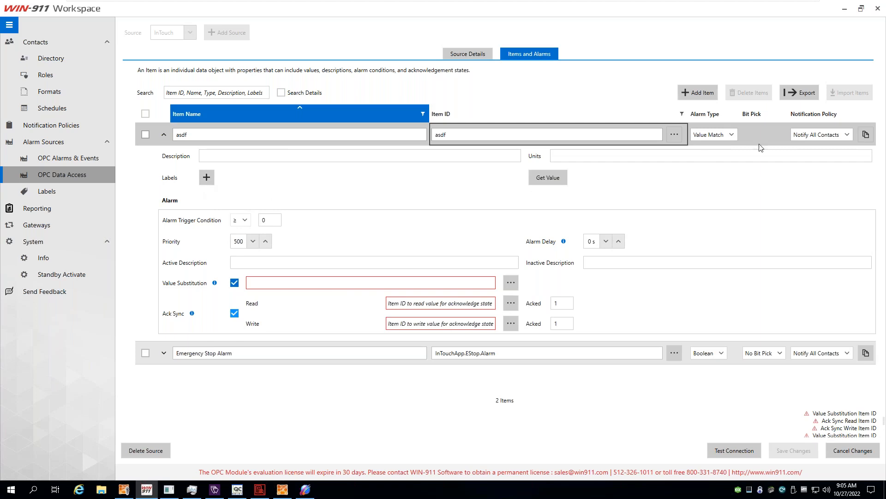
Switch asdf to a Level alarm with HiHi, Hi, Lo and LoLo enabled, then delete it.
click(735, 136)
click(722, 161)
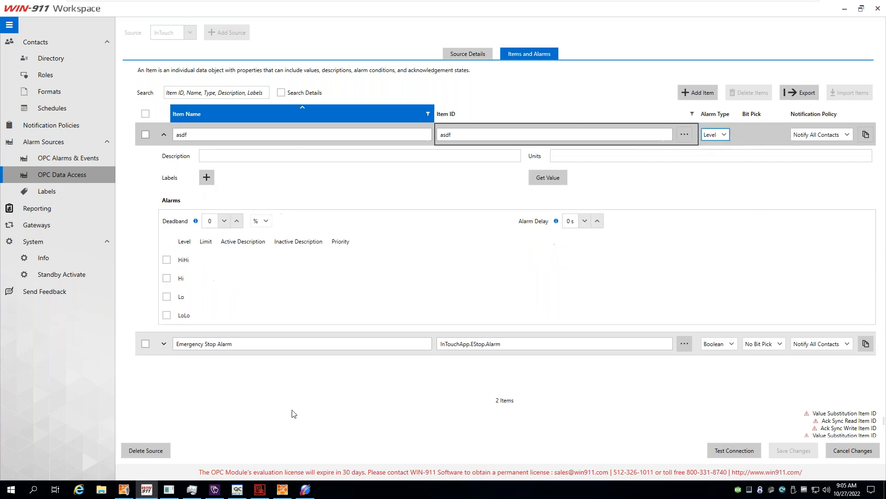
click(166, 262)
click(166, 283)
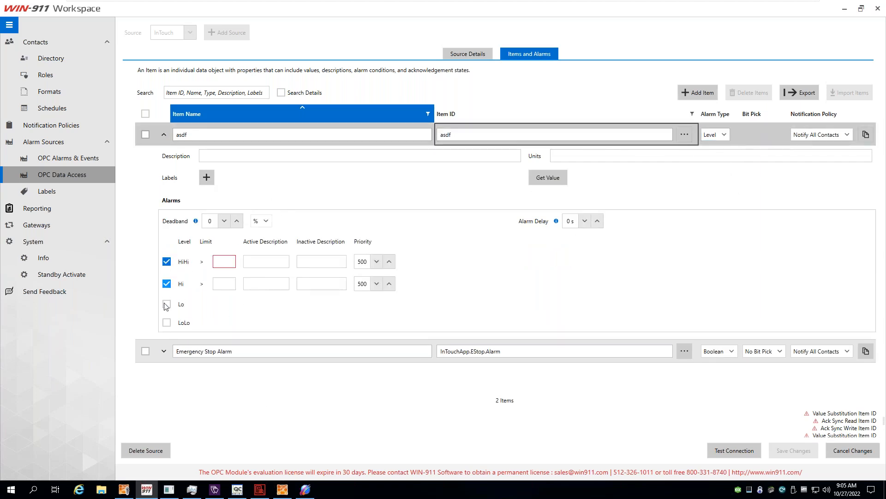
click(167, 306)
click(167, 328)
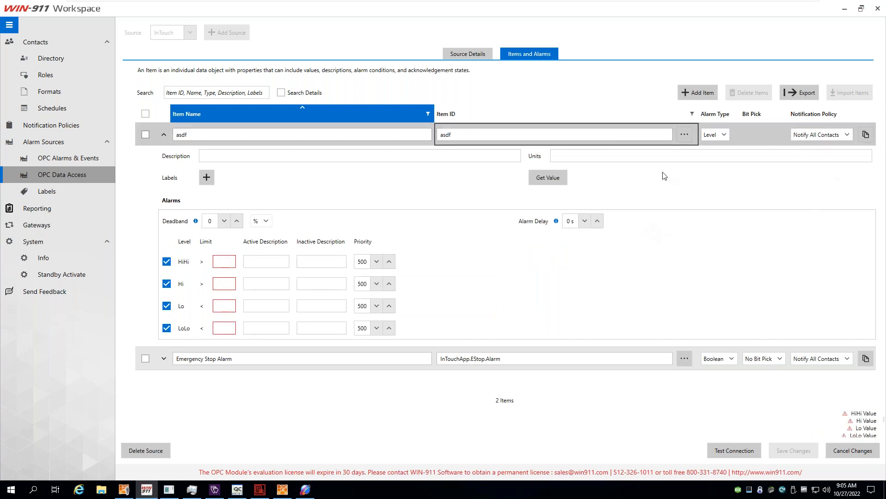
click(145, 134)
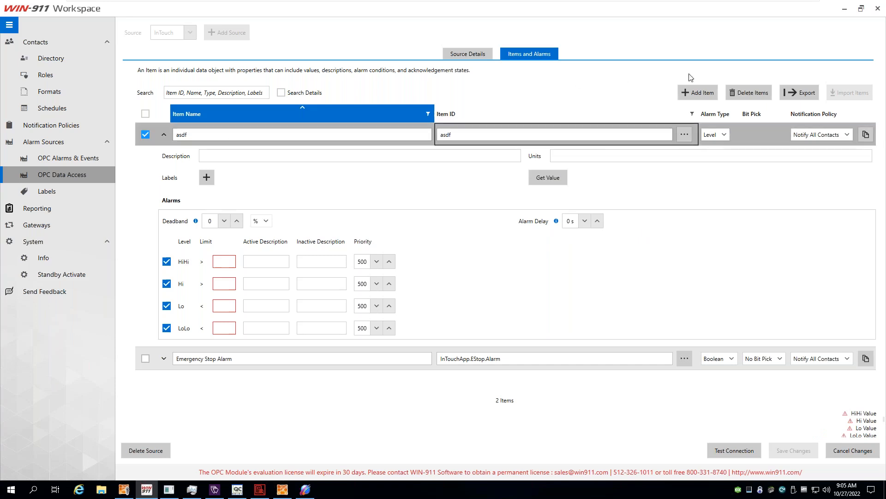
click(768, 92)
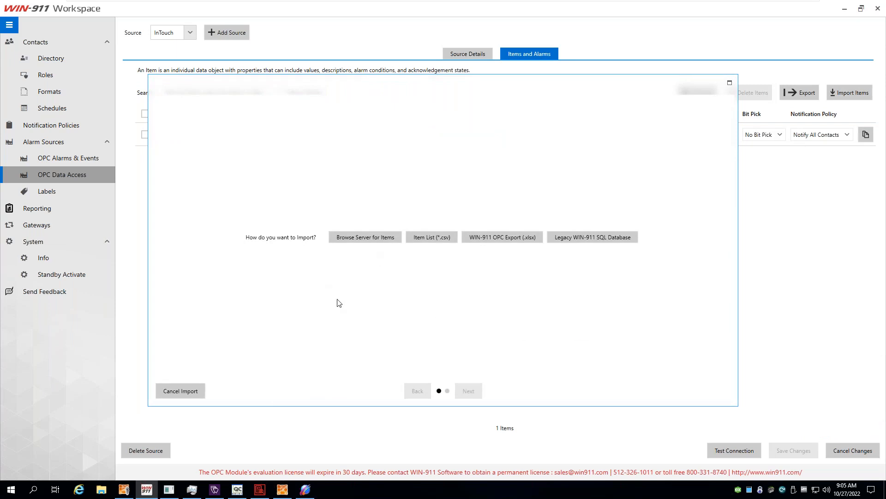
Import by browsing the server and select items $SYS$ActiveItemCount through $SYS$PollNow.
click(363, 240)
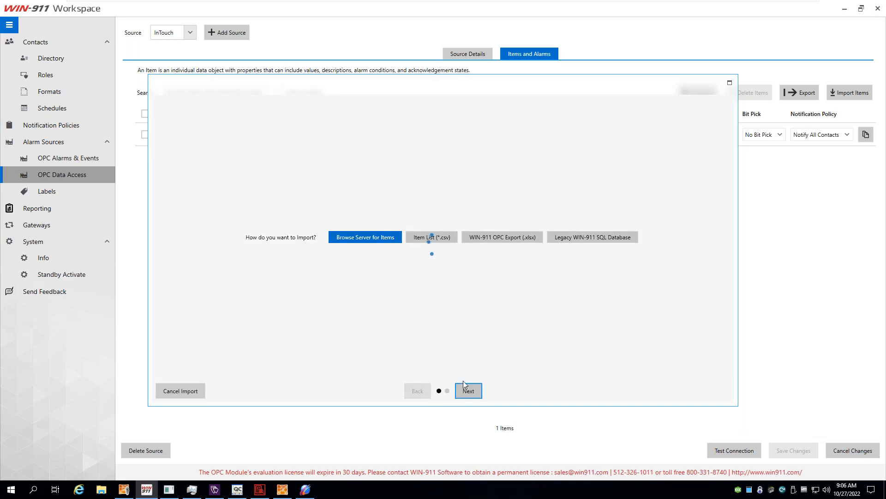
click(473, 391)
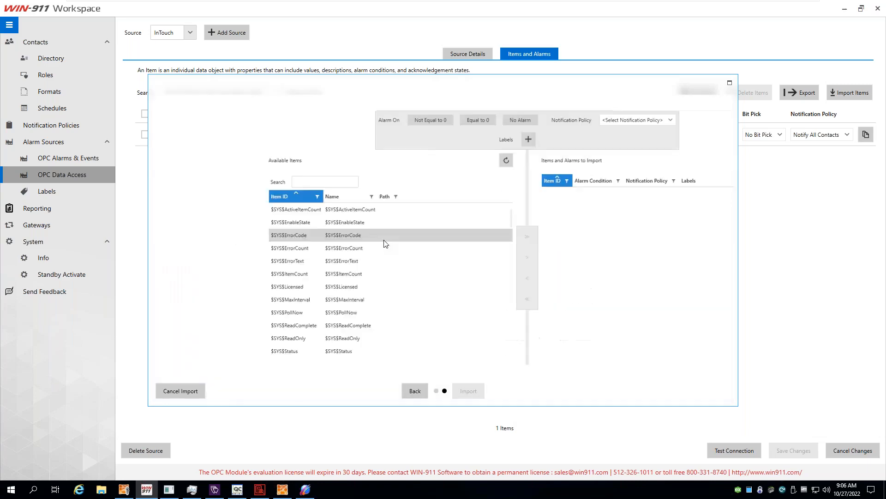
scroll(250, 305, down, 11)
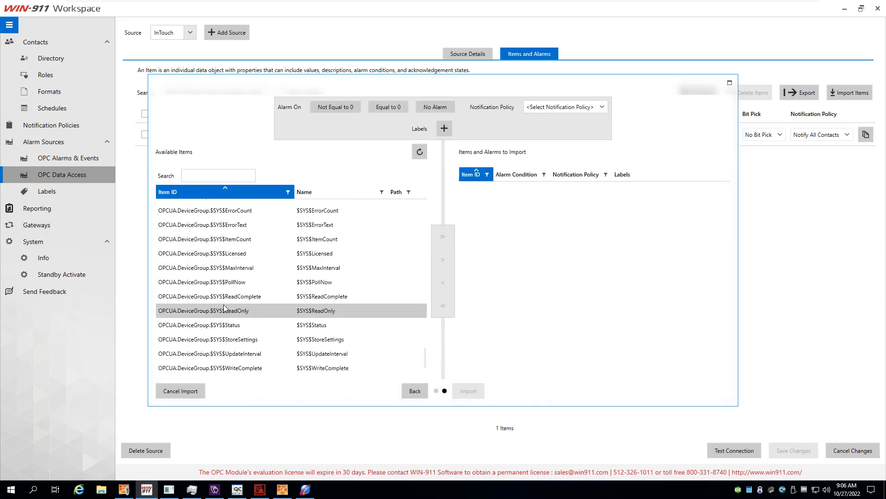
scroll(222, 305, up, 11)
click(226, 206)
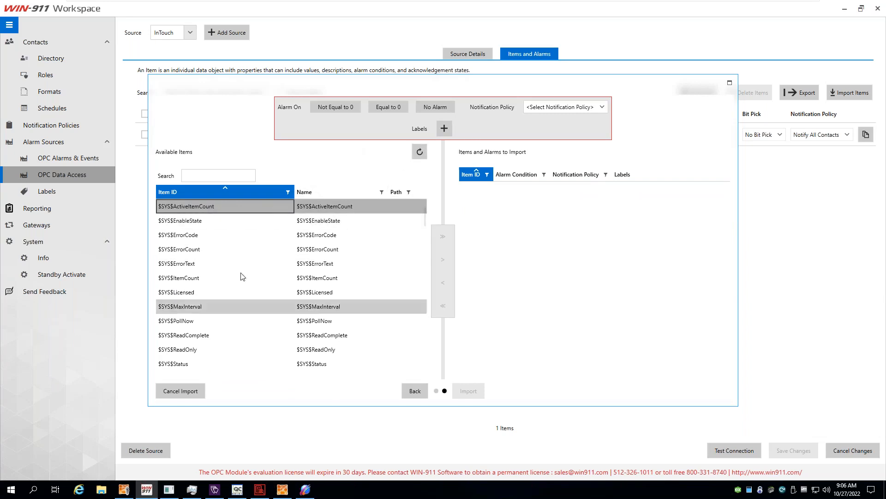
shift+click(236, 323)
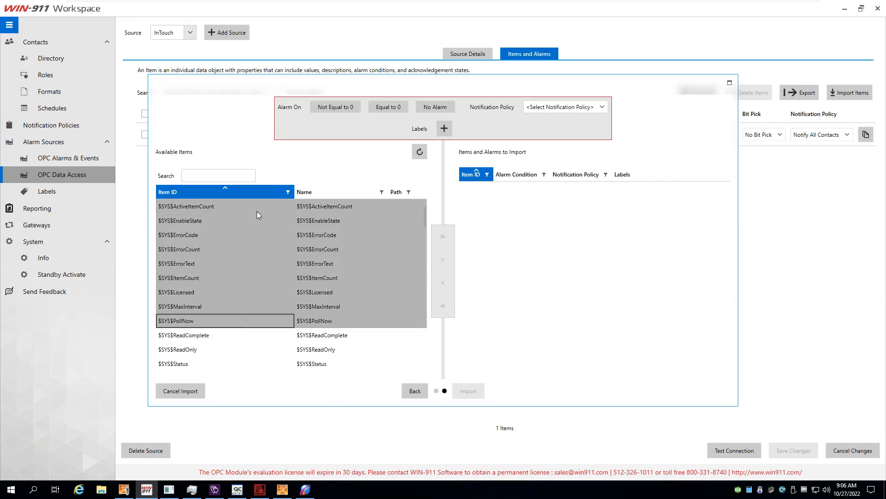
Set the selected items to alarm when Equal to 0, then cancel the import.
click(388, 107)
click(548, 106)
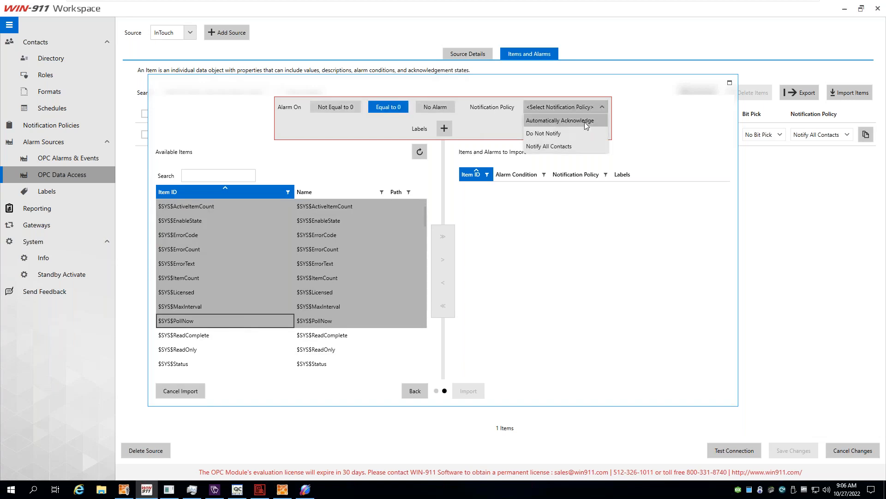
click(695, 150)
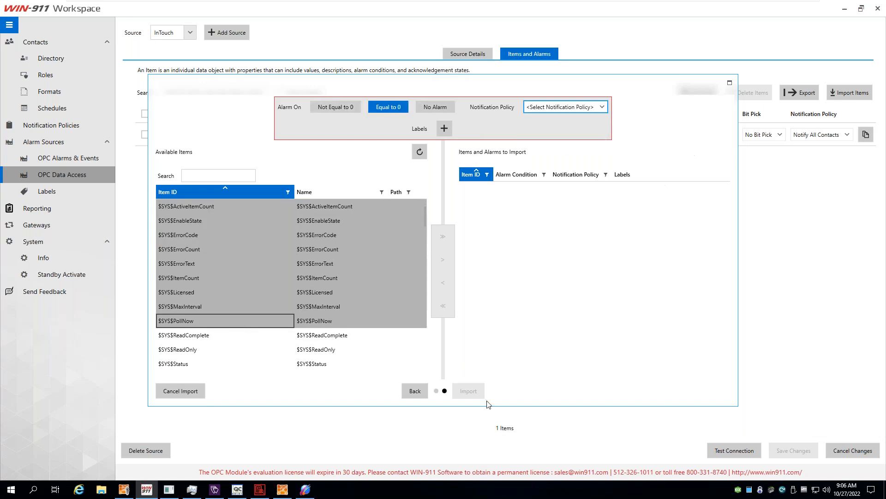
scroll(349, 347, down, 10)
scroll(278, 319, down, 6)
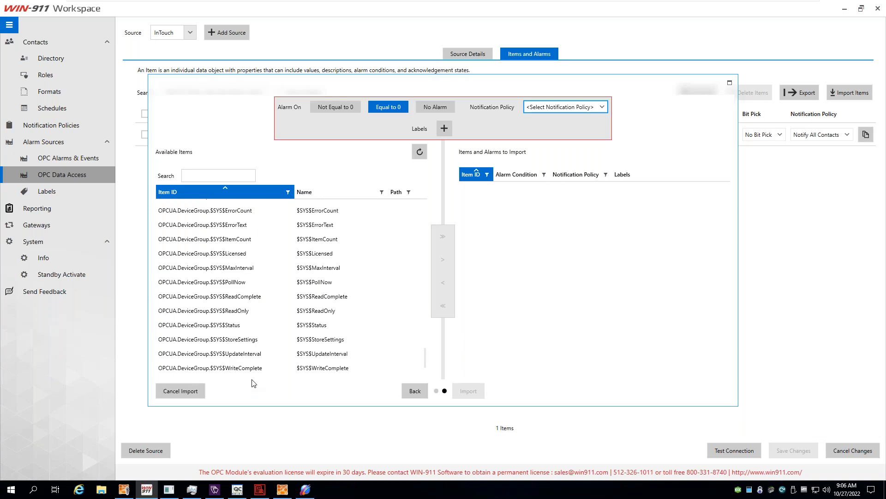
click(181, 391)
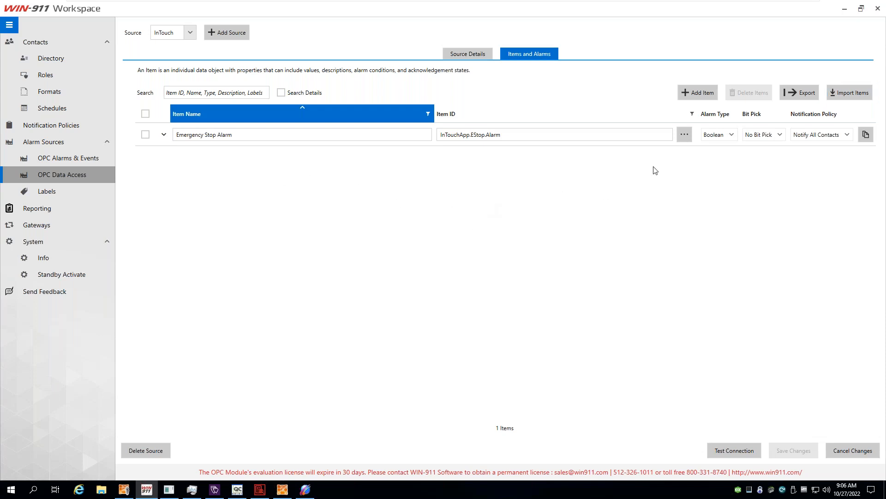
Choose the Item List (*.csv) import option and focus the CSV file path field.
click(853, 93)
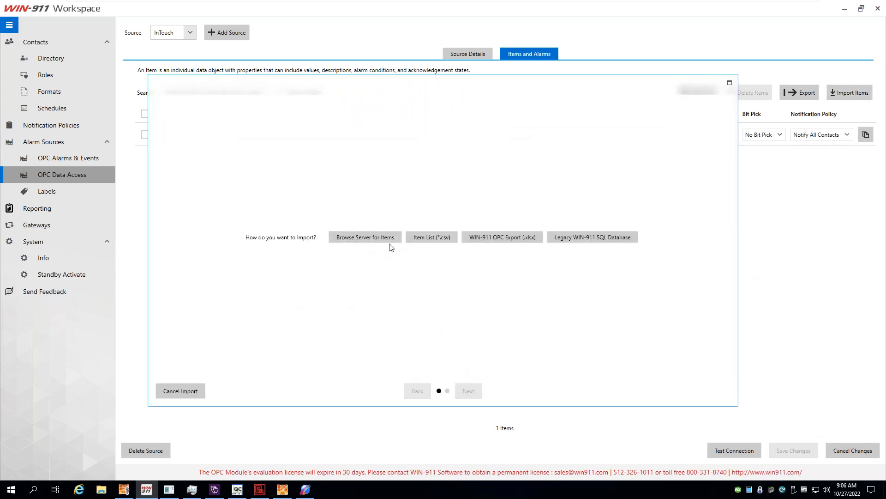
click(417, 239)
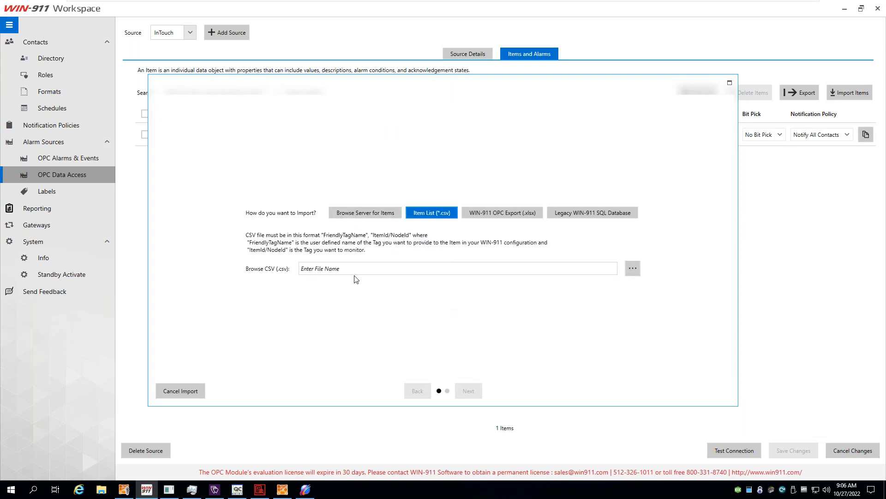
click(326, 270)
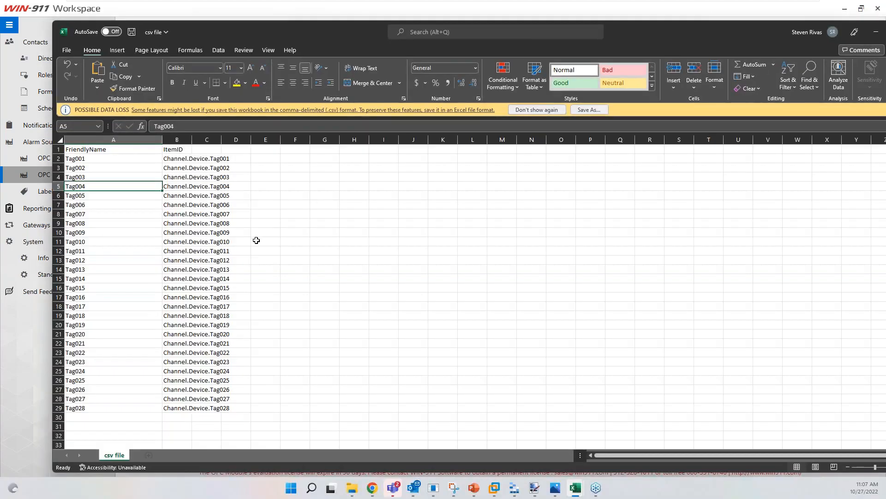
Autofit column B so Channel.Device.Tag001–Tag028 item IDs show fully beside Tag001–Tag028.
click(258, 240)
double_click(193, 141)
click(188, 206)
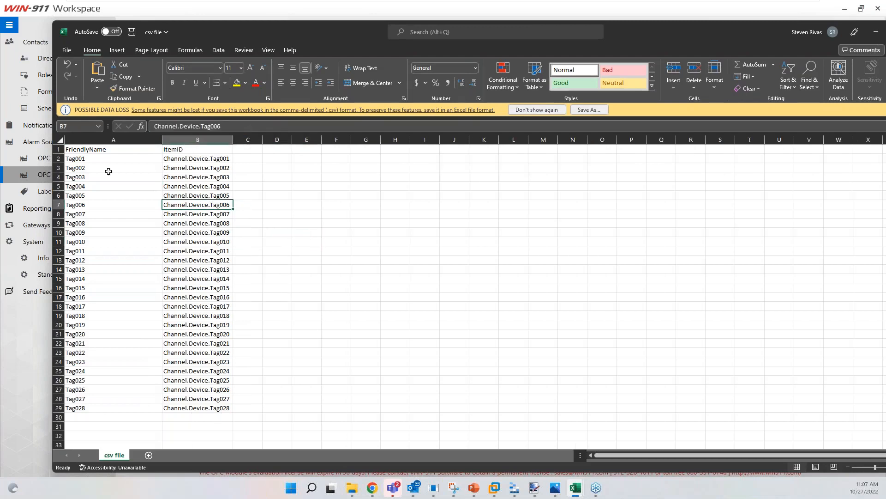
click(82, 160)
click(172, 157)
click(116, 167)
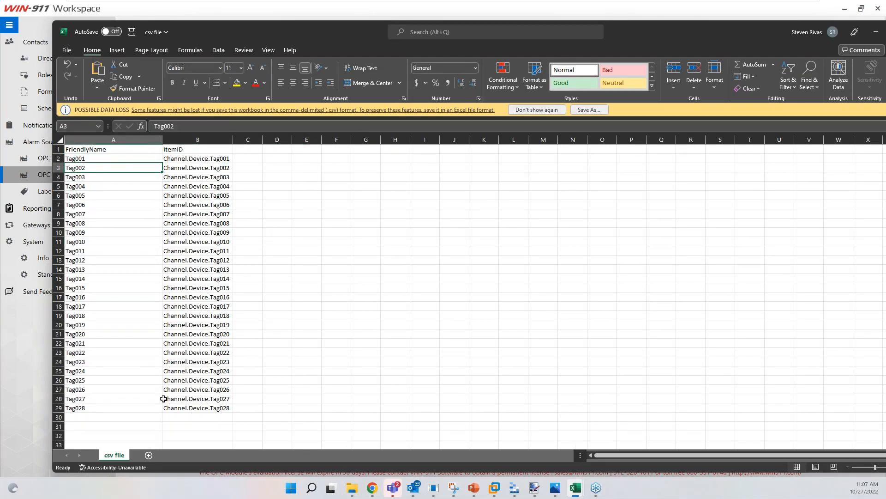
click(92, 159)
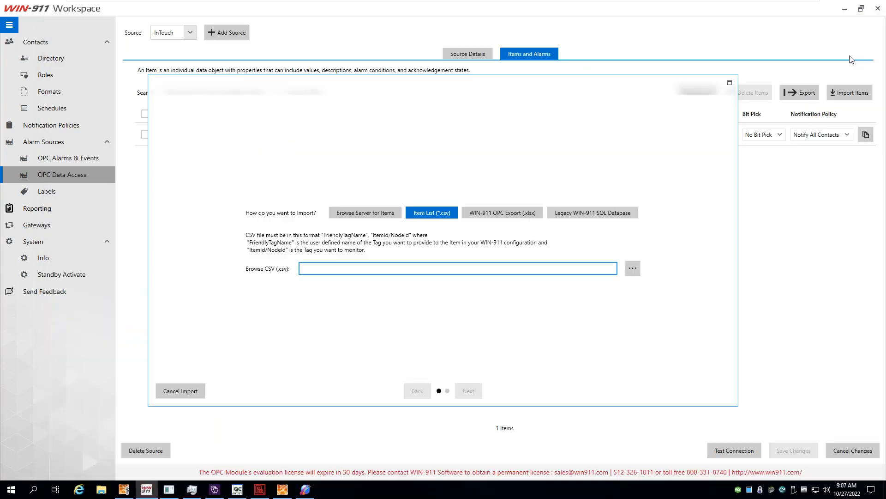
Load csv file.csv from the Webinar folder and continue to the list of items.
click(633, 268)
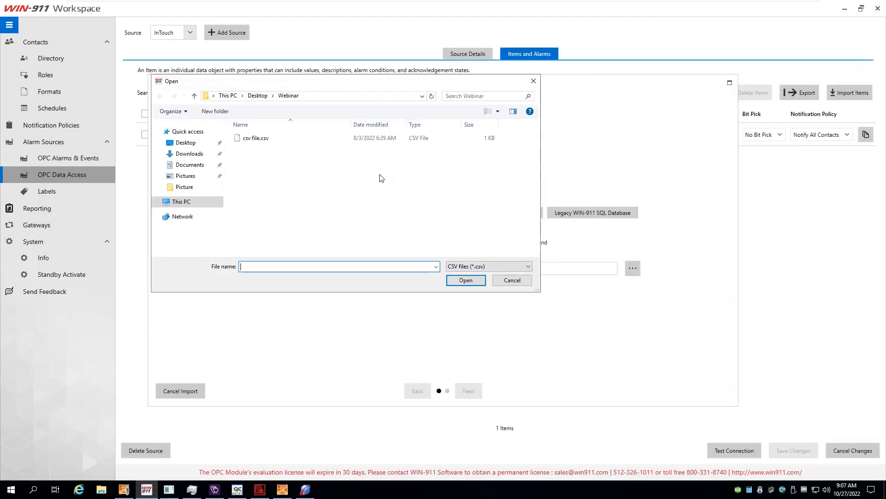
click(256, 138)
click(466, 281)
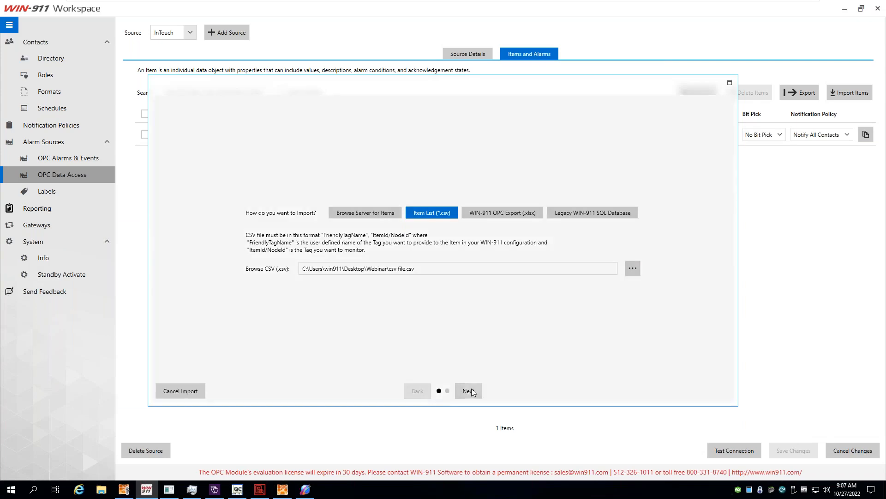
click(471, 391)
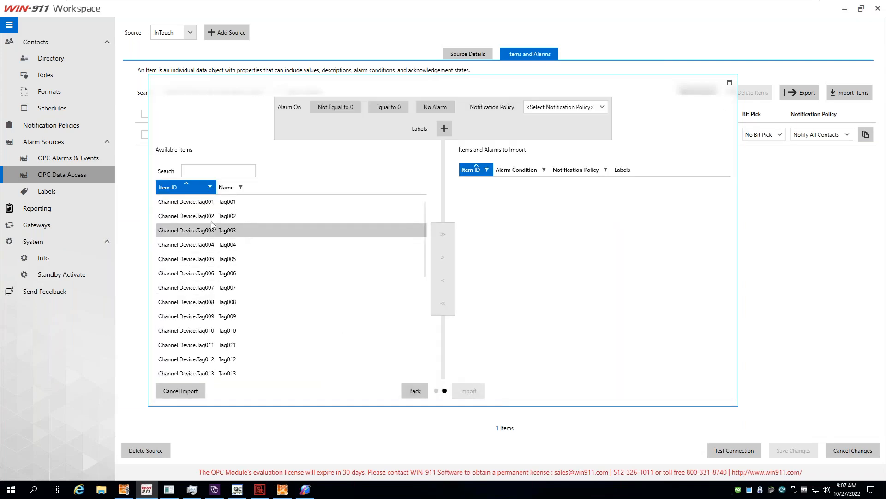
scroll(206, 258, down, 5)
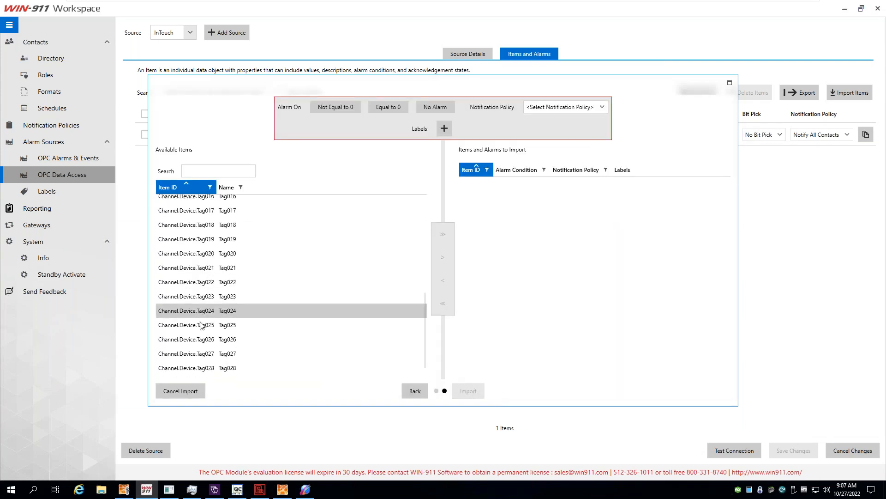
scroll(223, 326, up, 5)
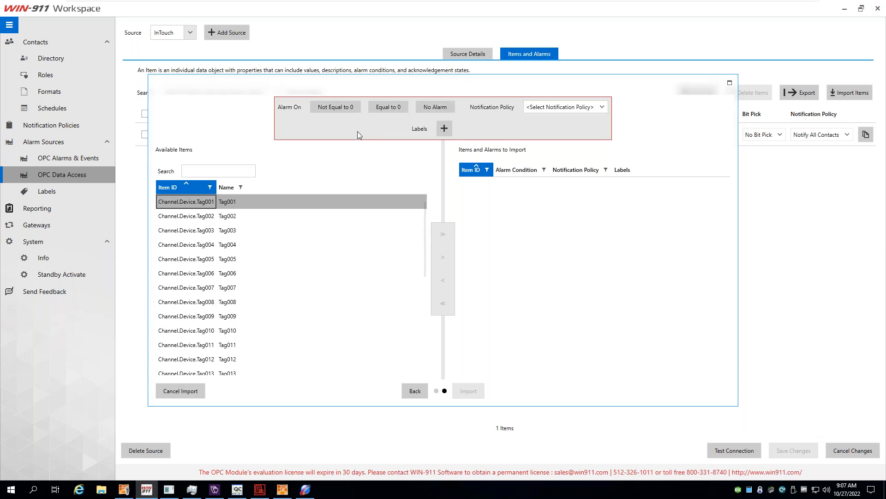
Stage all tags with Equal to 0 and Automatically Acknowledge, then cancel the CSV import.
click(391, 109)
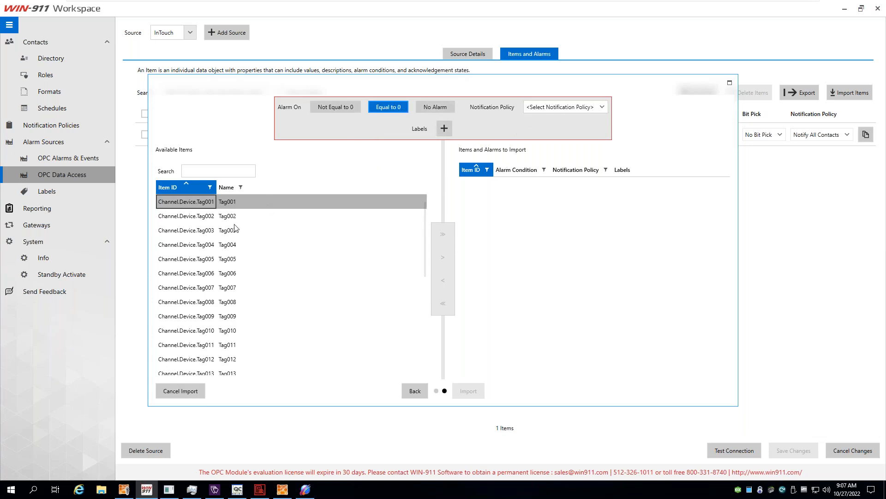
click(193, 246)
key(ctrl+a)
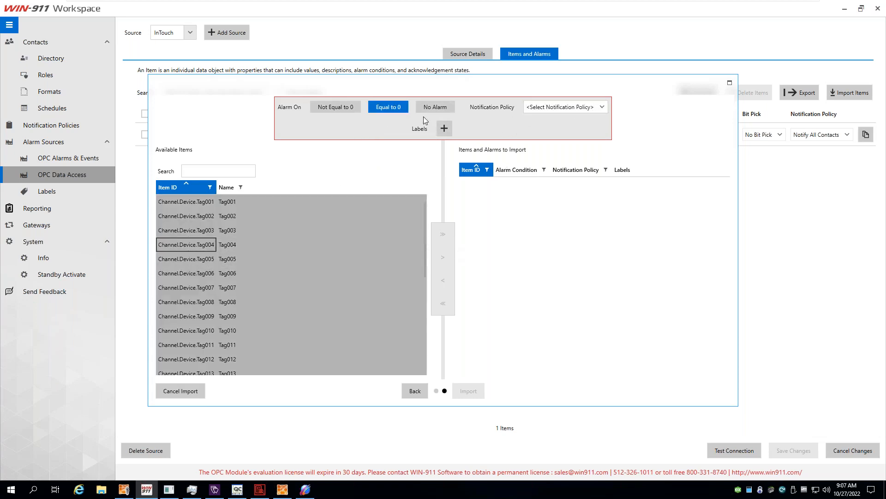
click(549, 107)
click(553, 121)
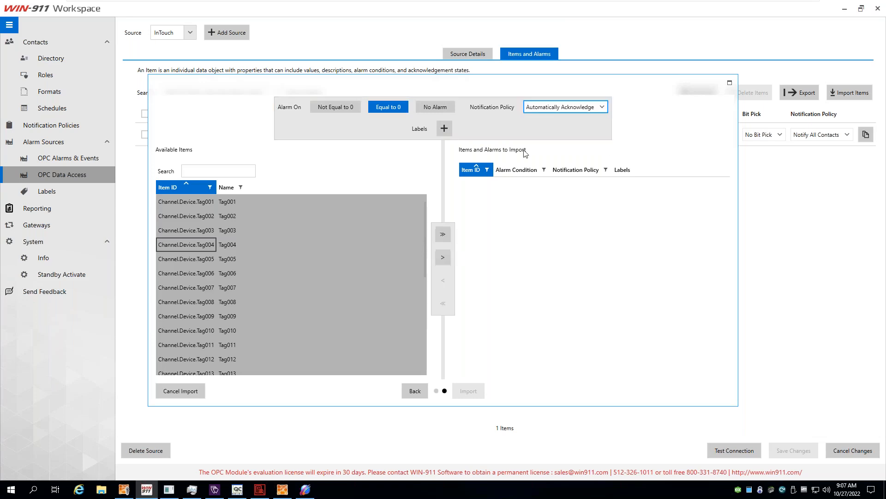
click(446, 257)
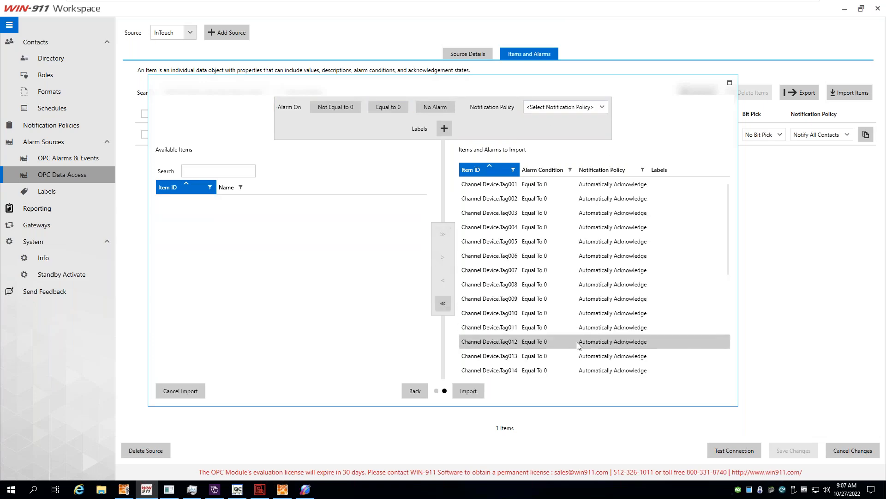
click(195, 394)
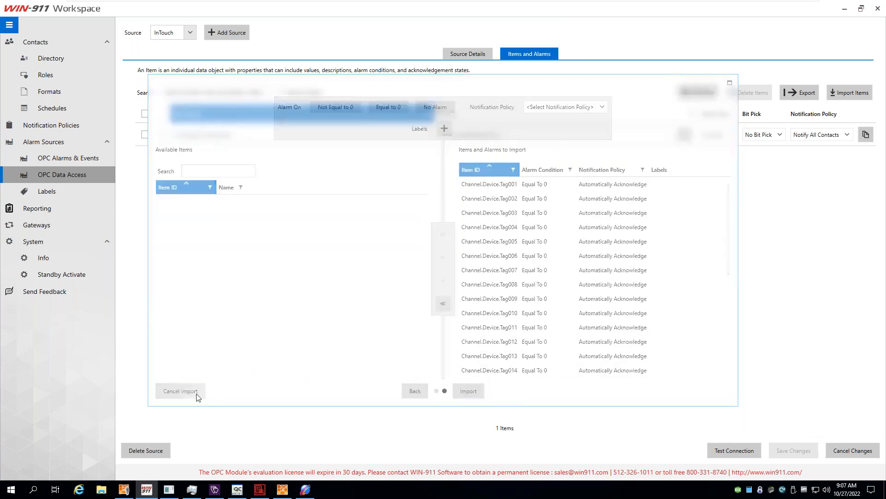
Restart the import using WIN-911 OPC Export (.xlsx) and switch to the items workbook.
click(848, 92)
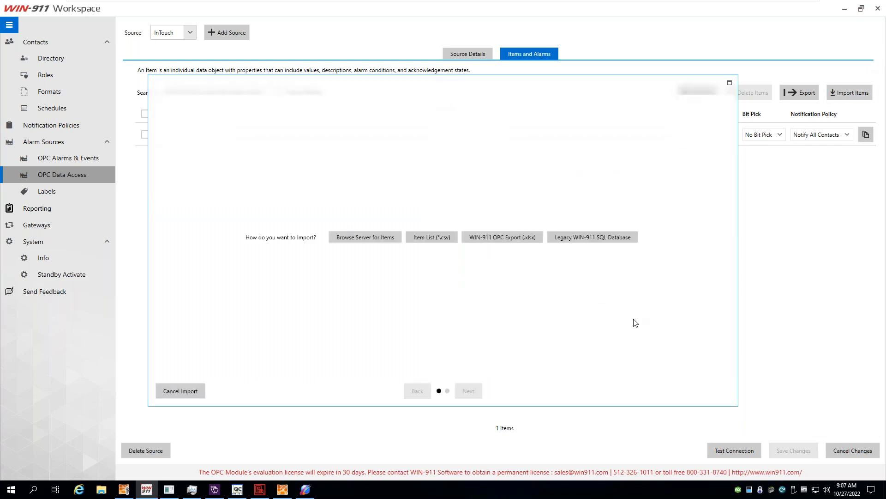
click(504, 238)
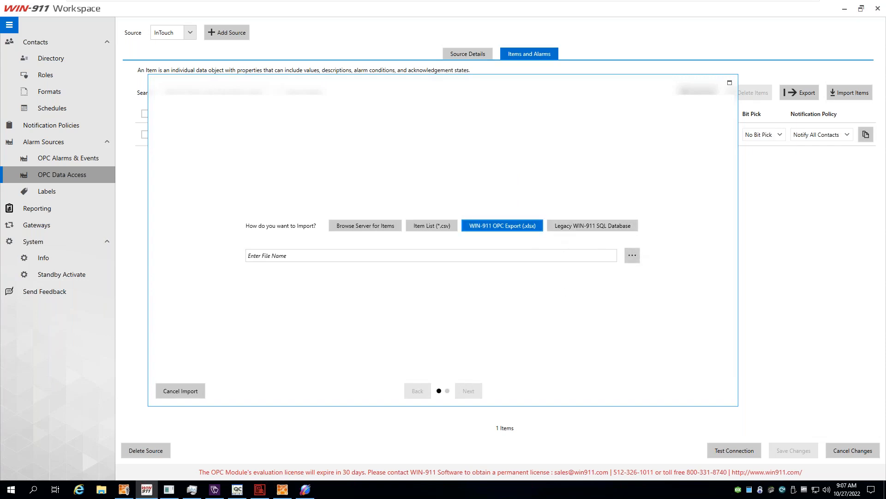
key(alt+Tab)
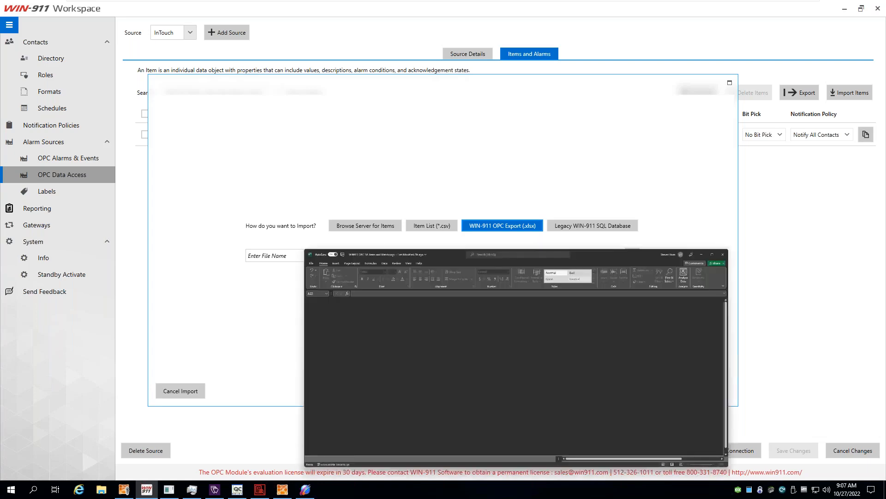
Inspect the Boolean sheet's first row: Item Id, Boolean 001, Bit Pick Type None, and description columns.
click(289, 179)
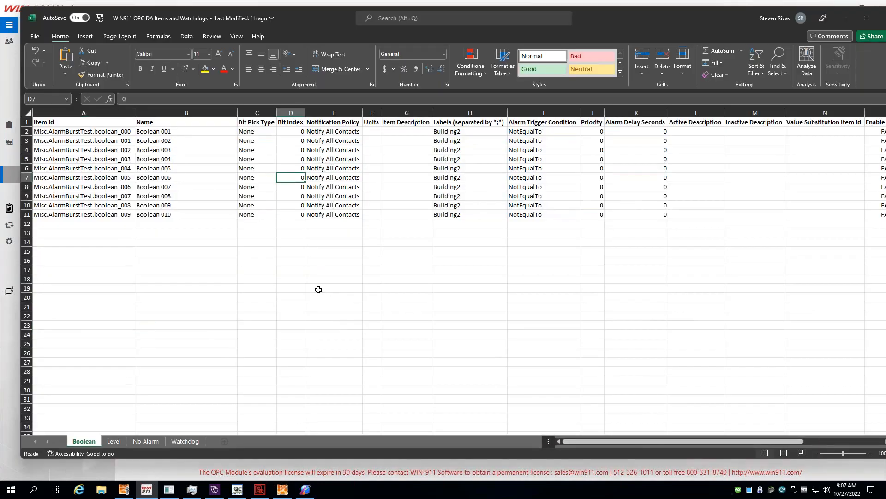
click(64, 140)
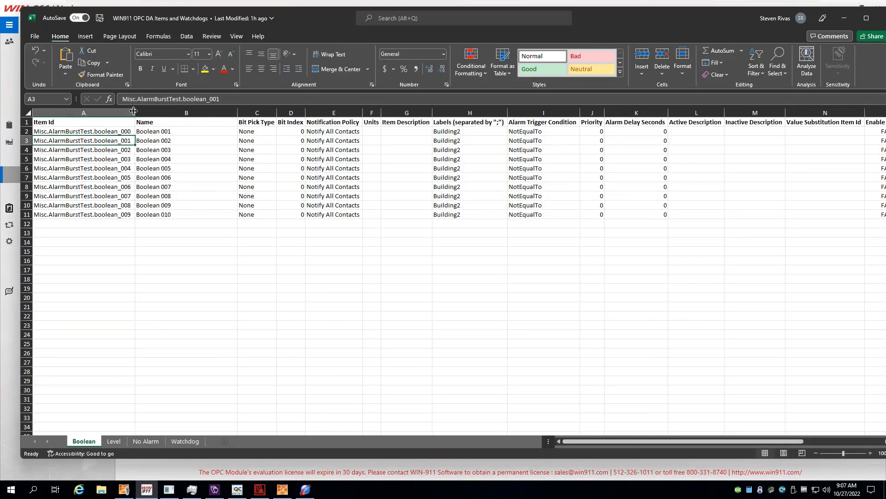
click(92, 131)
click(148, 133)
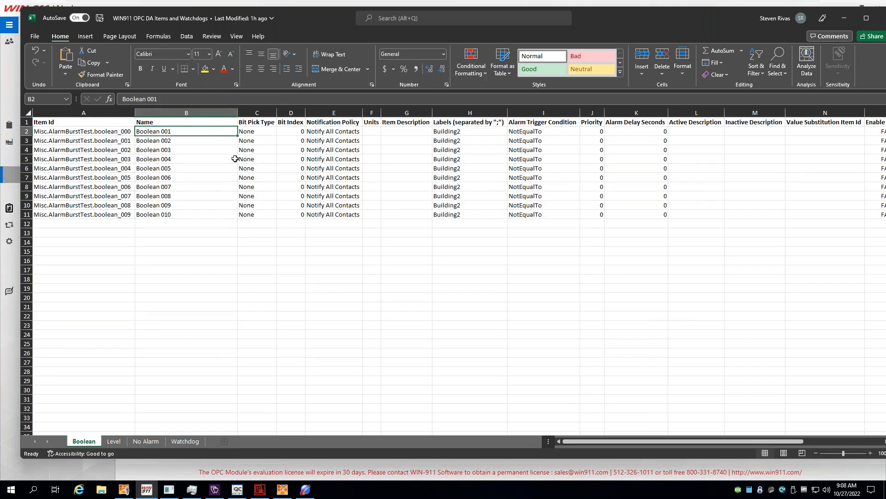
click(252, 133)
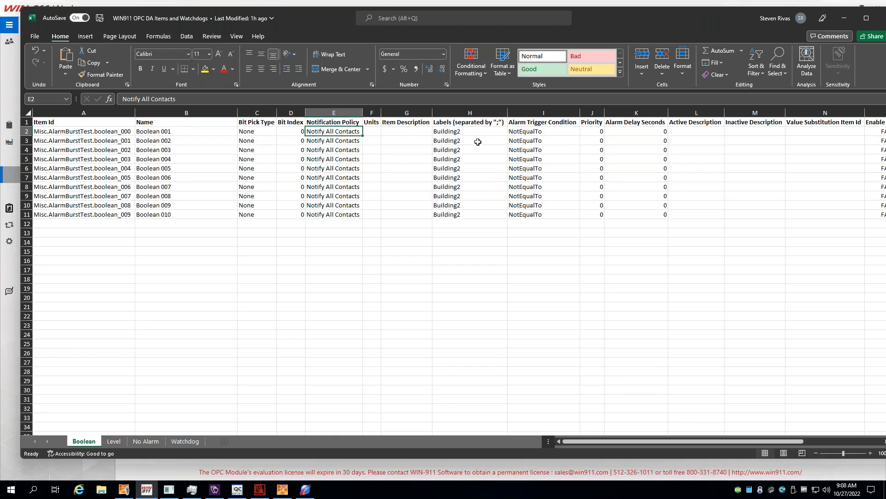
click(679, 132)
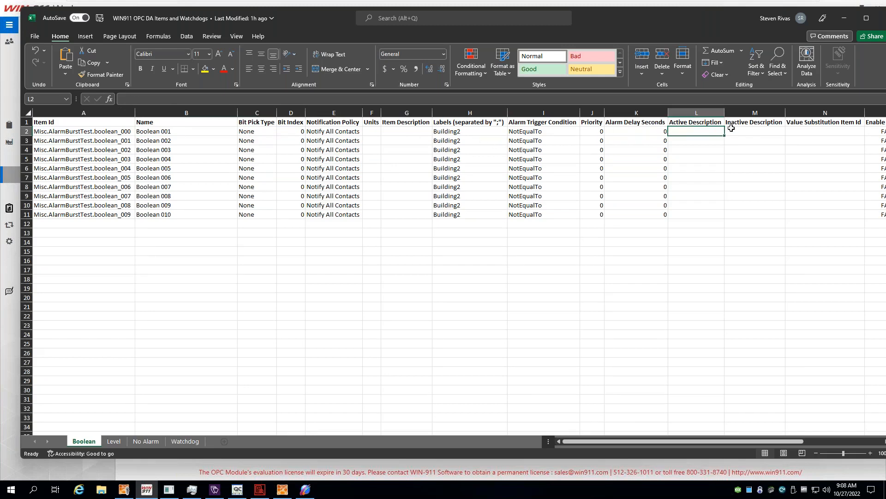
click(743, 132)
click(801, 131)
Scroll across the Boolean sheet and look down the rows to Boolean 007.
drag(748, 440, 828, 438)
scroll(223, 185, down, 2)
scroll(224, 185, up, 2)
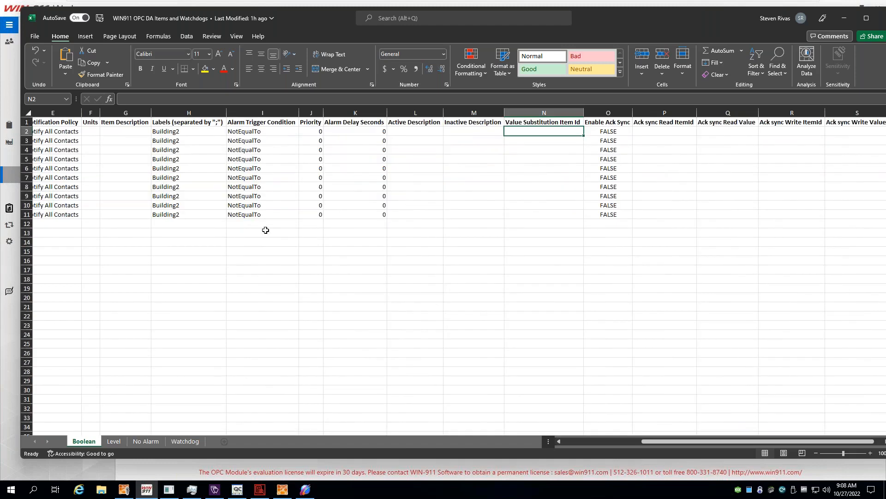
drag(732, 437, 741, 438)
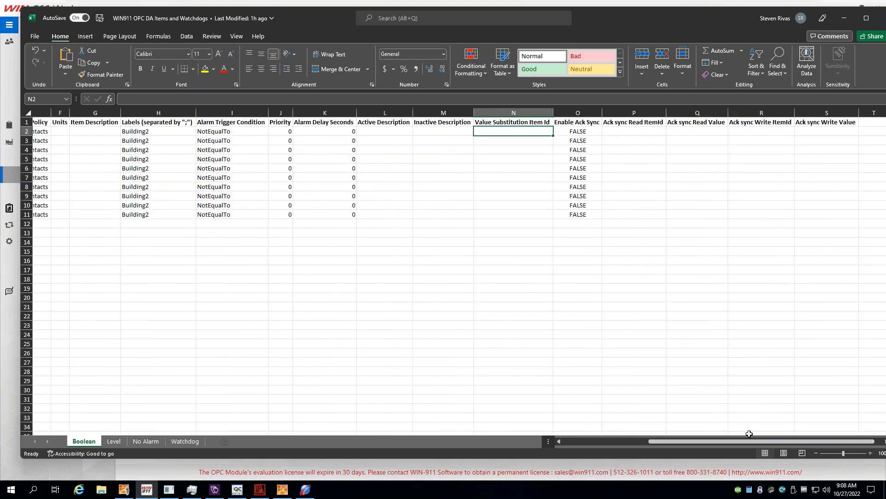
drag(731, 441, 445, 418)
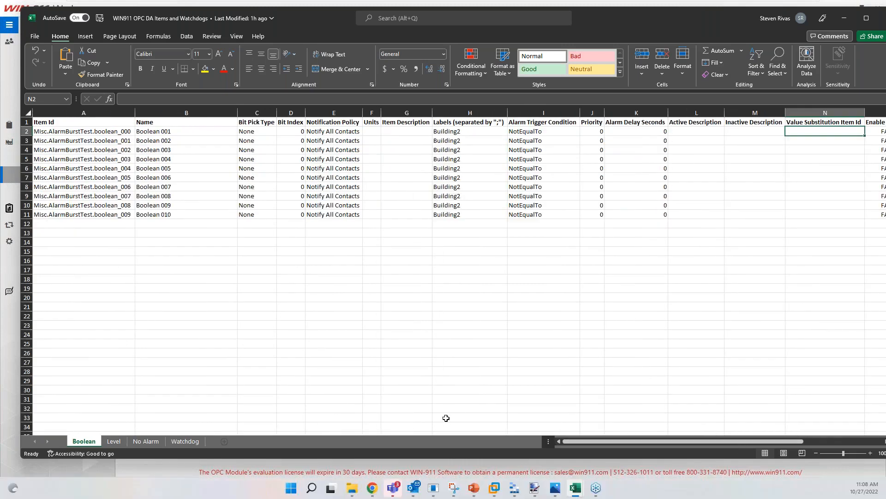
click(256, 344)
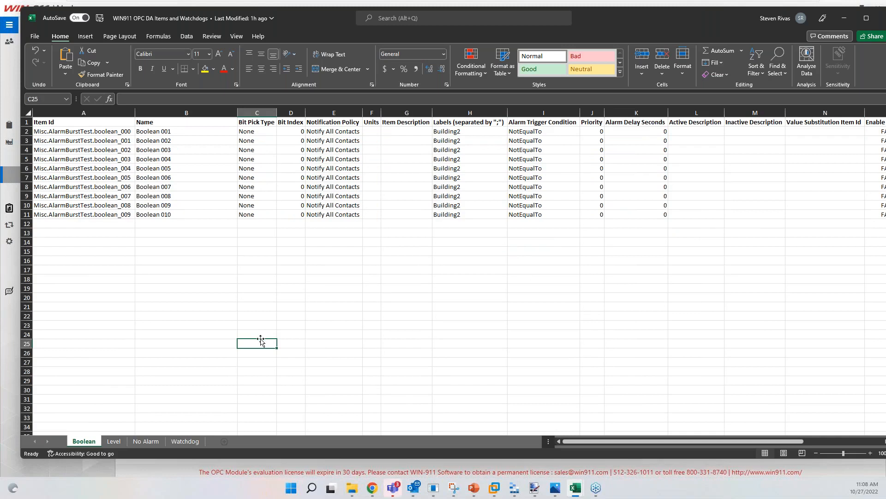
click(144, 189)
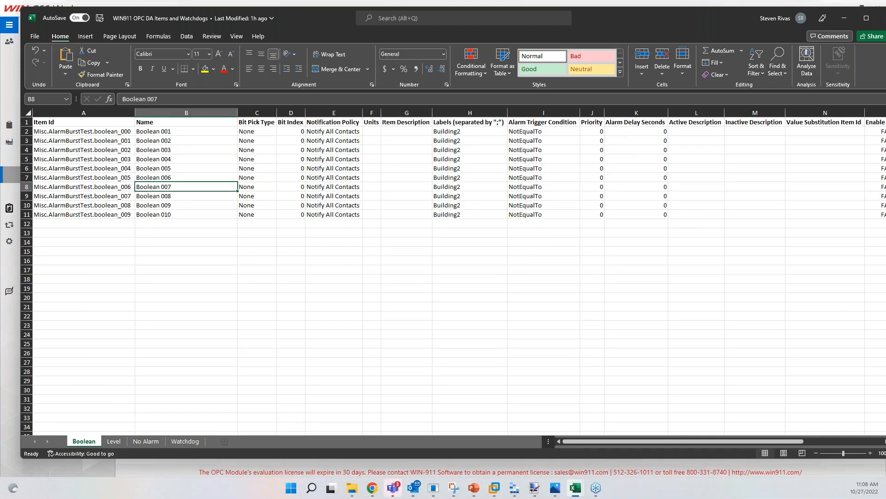
Look through the Level, No Alarm and Boolean sheets, ending on Level.
click(117, 442)
click(144, 442)
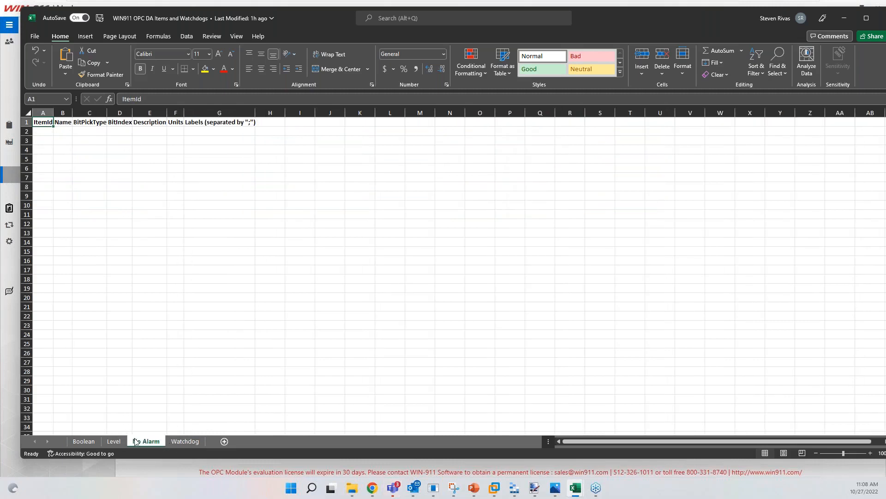
click(83, 441)
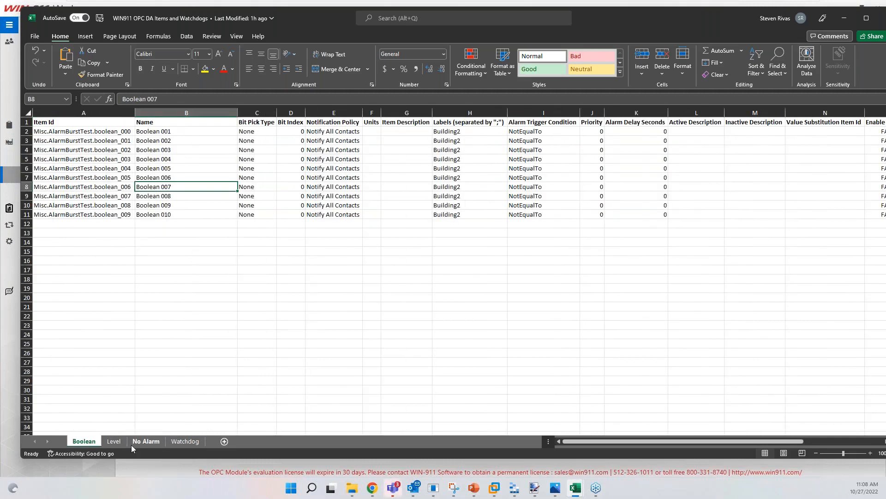
click(115, 442)
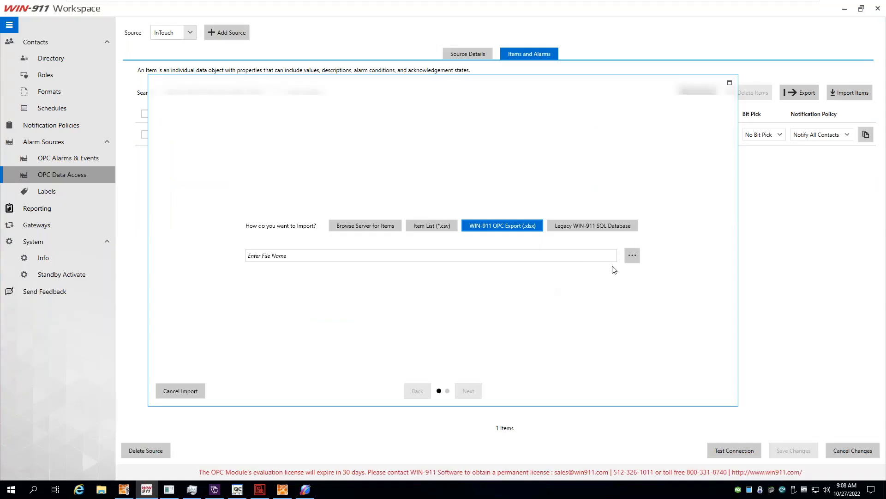
Preview WIN911 OPC DA Items and Watchdogs.xlsx as an import, cancel it, and return to InTouch Source Details.
click(632, 256)
click(259, 148)
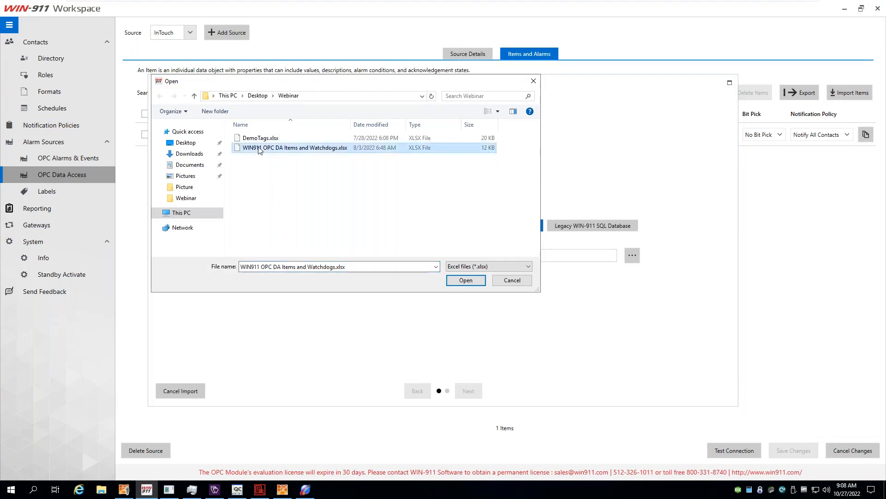
double_click(260, 149)
click(472, 390)
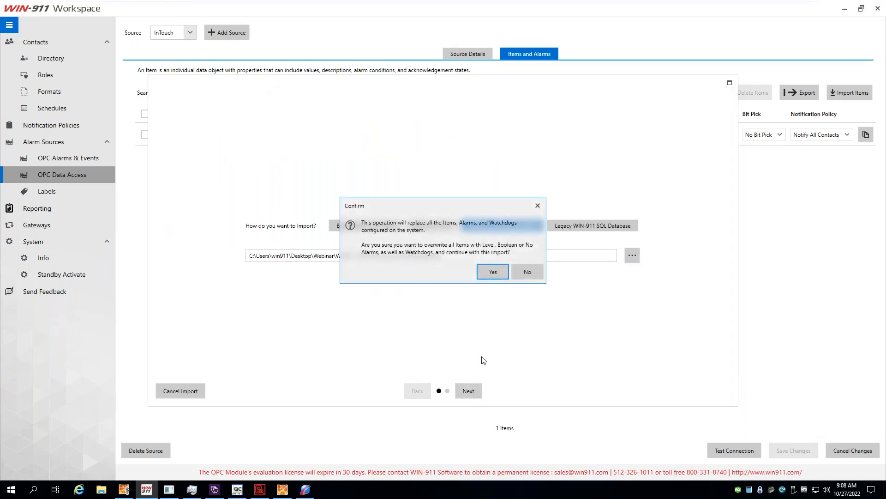
click(494, 273)
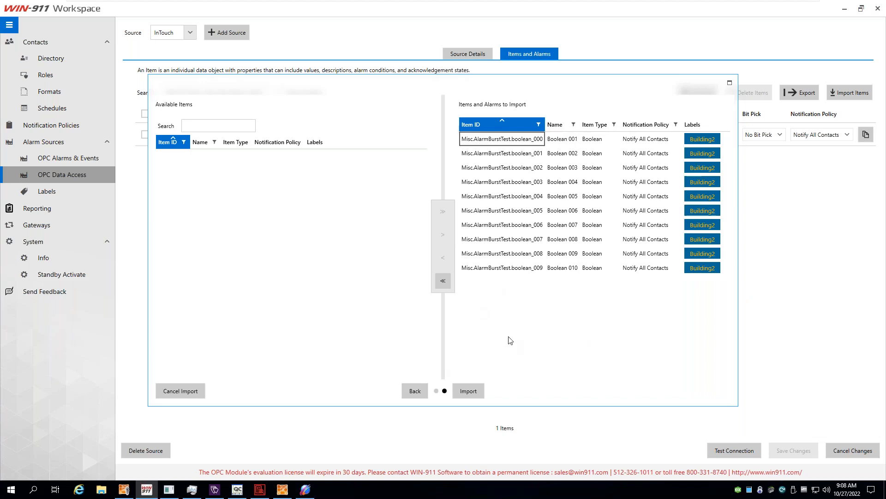
click(199, 391)
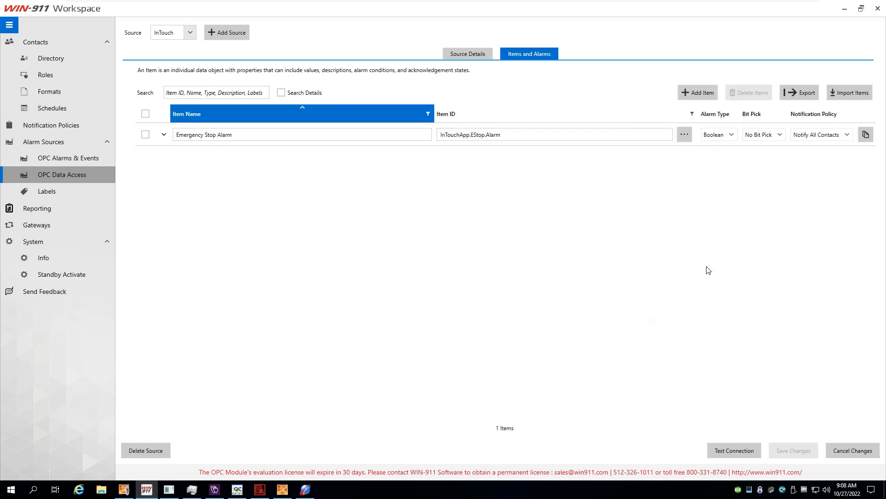
click(474, 51)
Enable the heartbeat for the InTouch source.
click(534, 54)
click(474, 52)
click(127, 221)
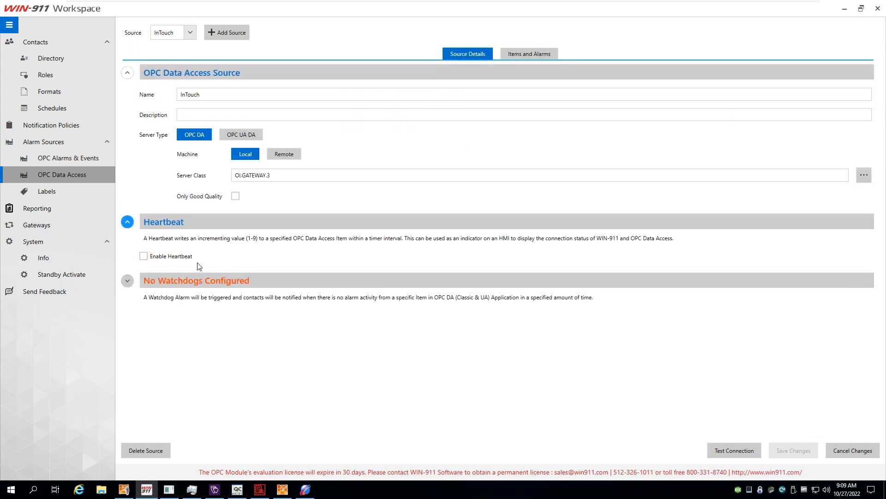
click(167, 257)
click(254, 273)
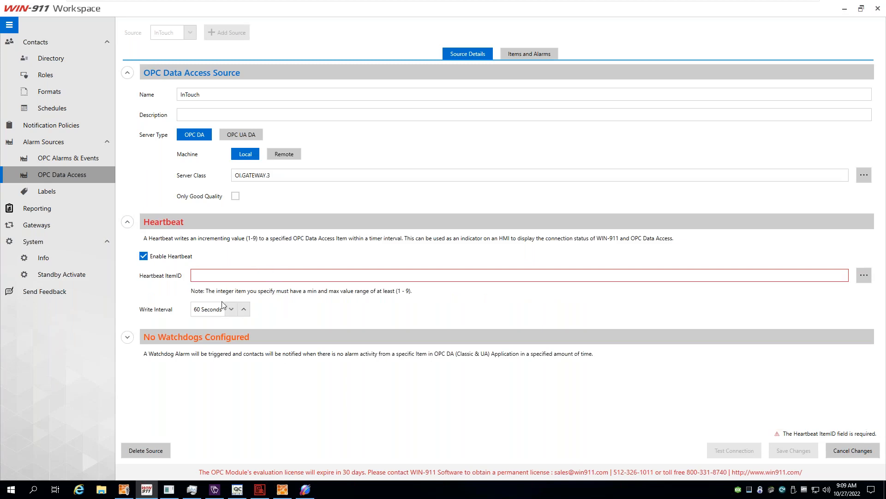
Add one blank watchdog, then go back to the InTouch item list.
click(128, 337)
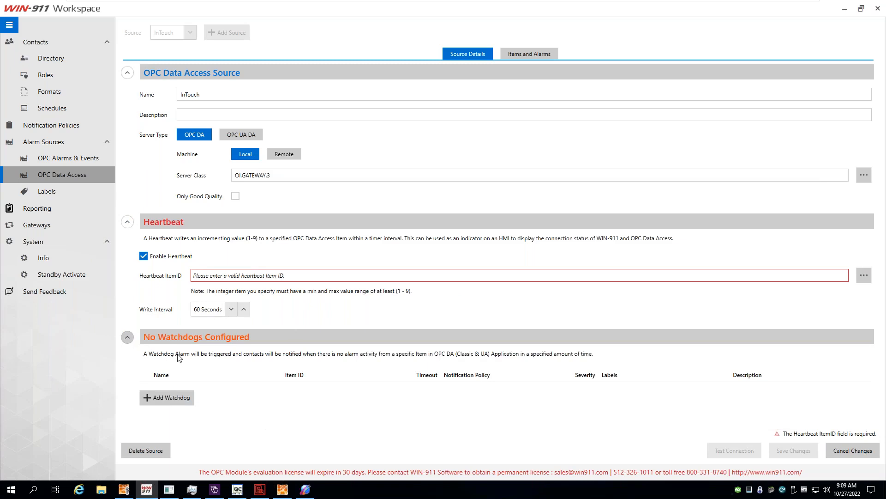
click(166, 397)
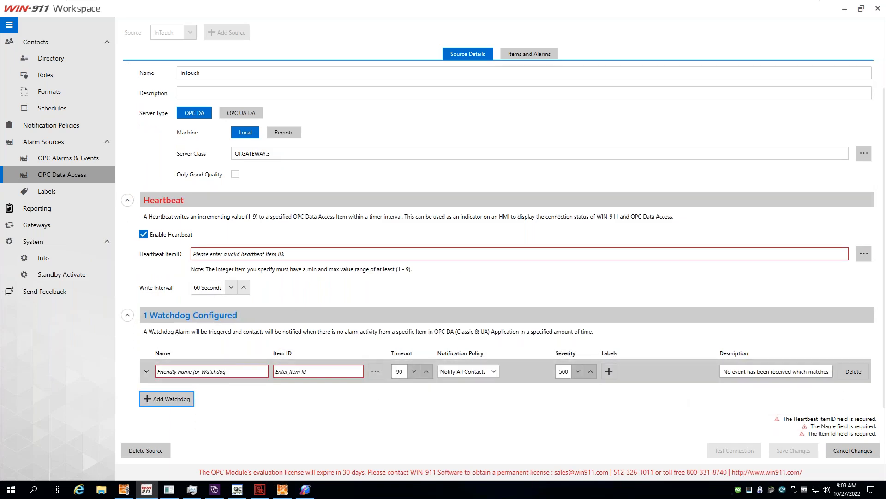
click(128, 314)
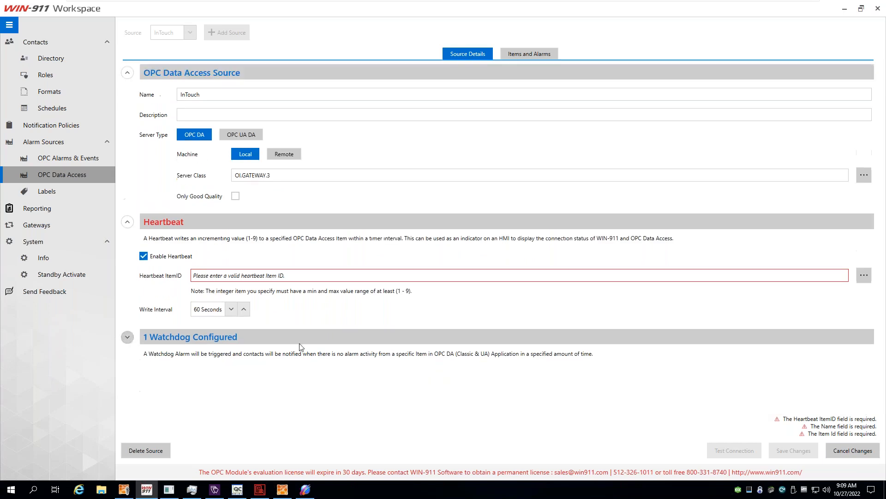
click(523, 53)
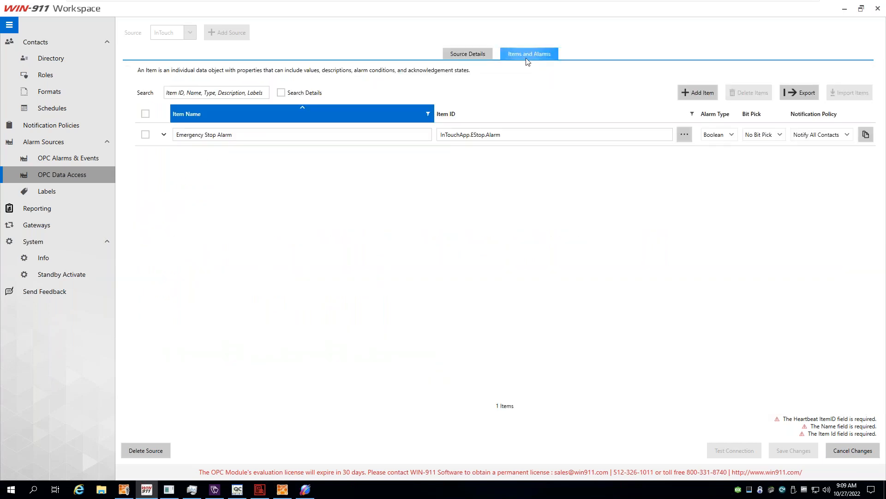
click(381, 225)
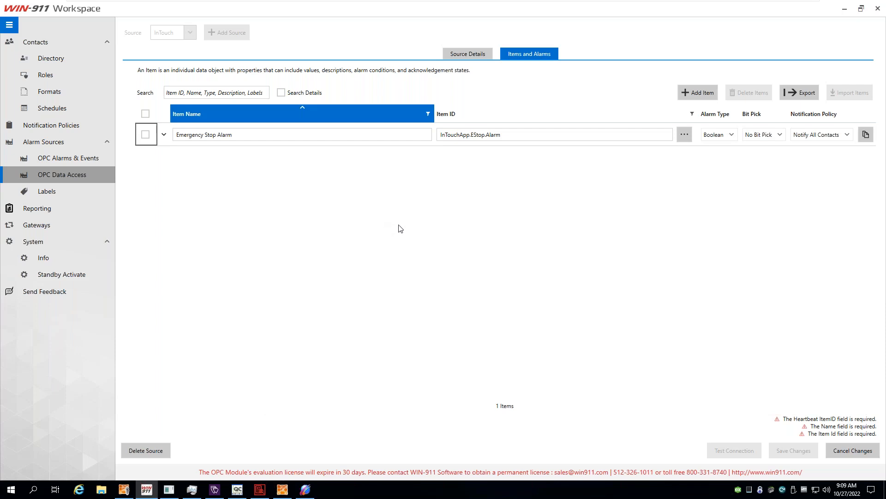
Add a new OPC Alarms & Events source named iFIX using the OPC UA A&C server type.
click(78, 160)
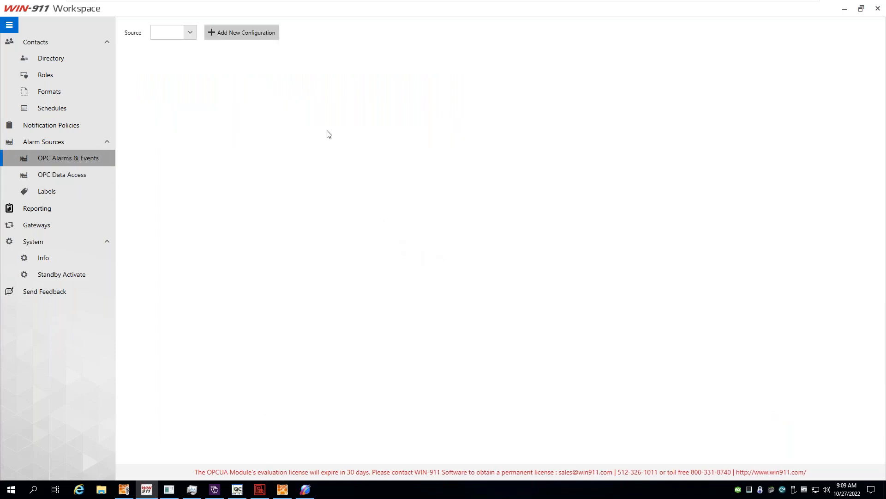
click(241, 33)
click(272, 81)
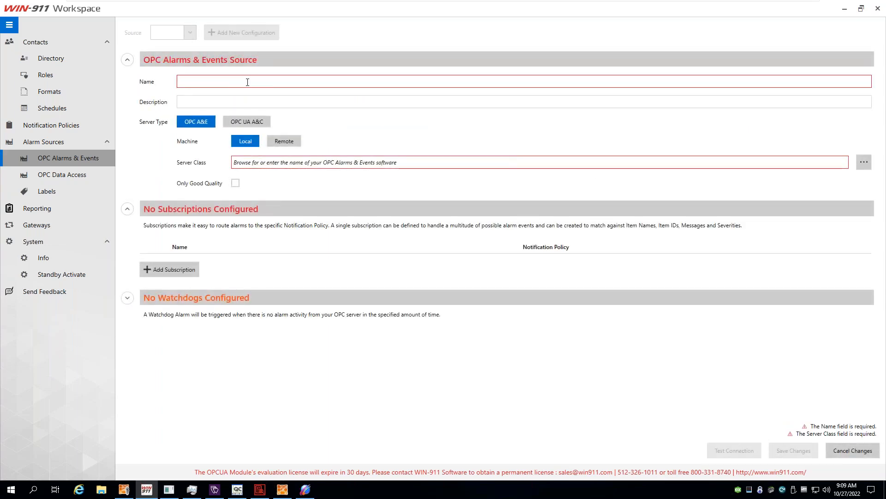
text(iFIX)
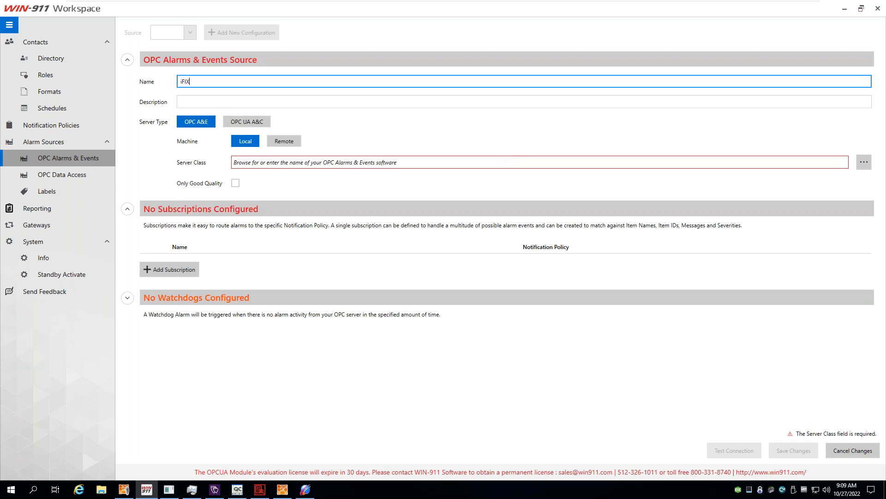
click(253, 122)
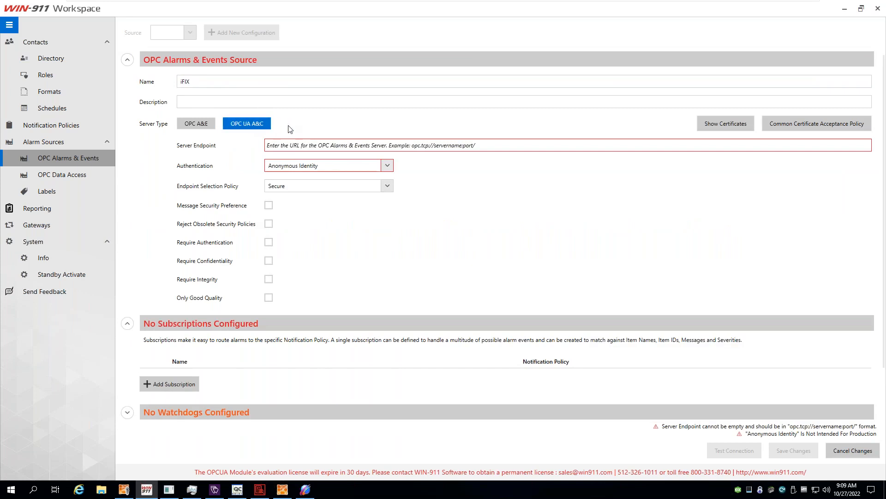
click(288, 493)
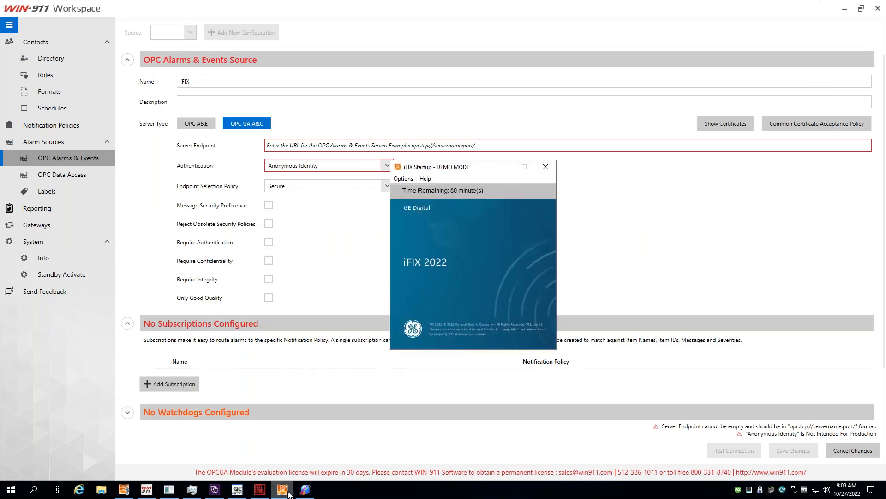
Open iFIX's OPC UA Configuration, copy the server Endpoint URL, and review the Security tab policies.
click(124, 489)
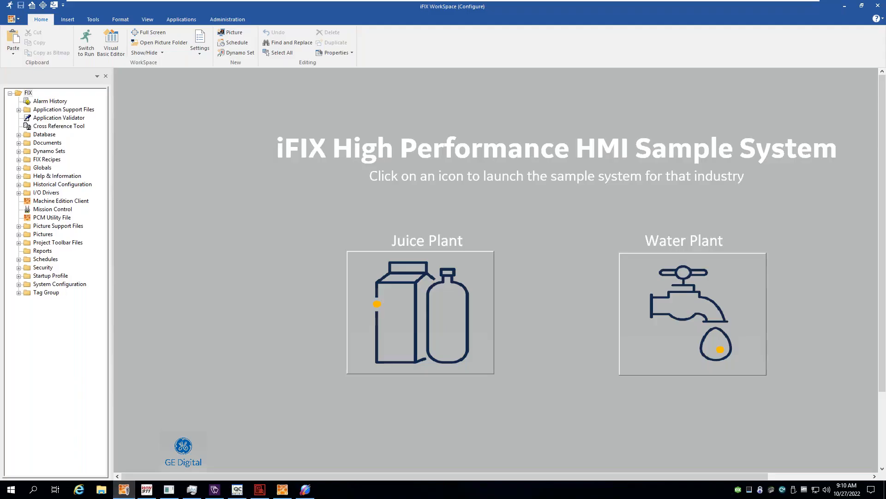
click(182, 19)
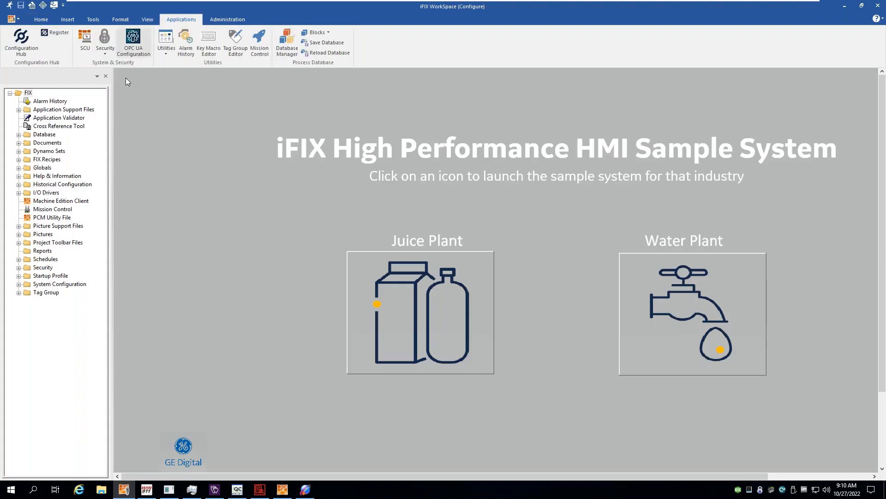
click(134, 42)
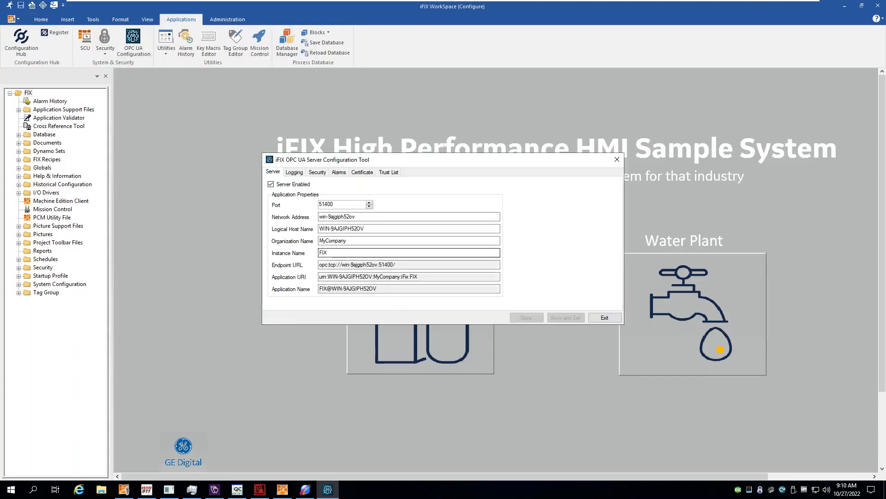
drag(403, 265, 323, 265)
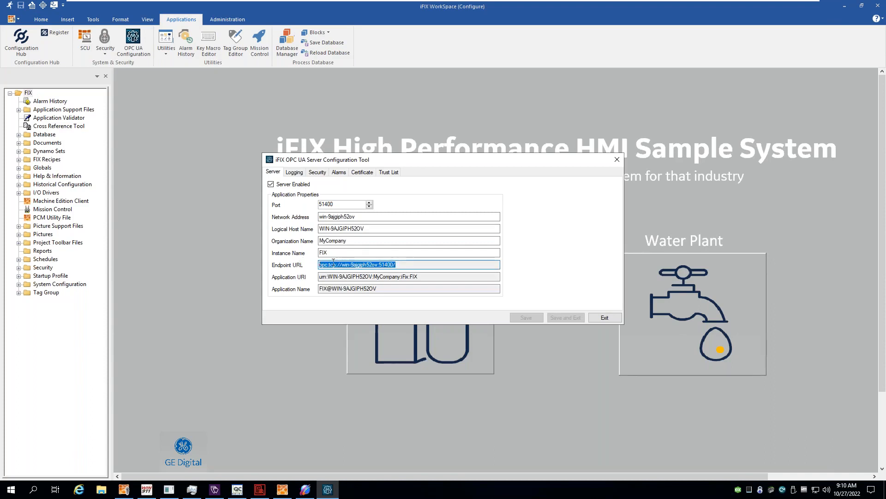
right_click(333, 263)
click(355, 293)
click(317, 176)
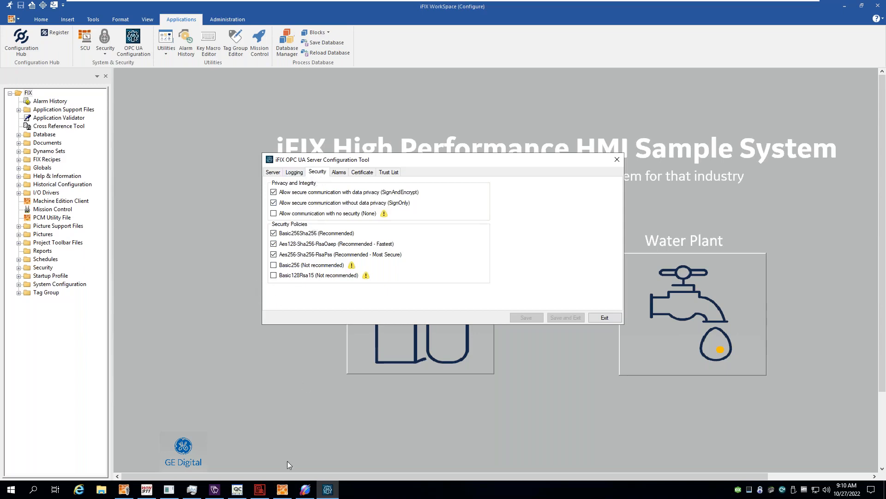
Paste opc.tcp://win-9ajgiph52ov:51400/ into the iFIX source's Server Endpoint.
click(146, 490)
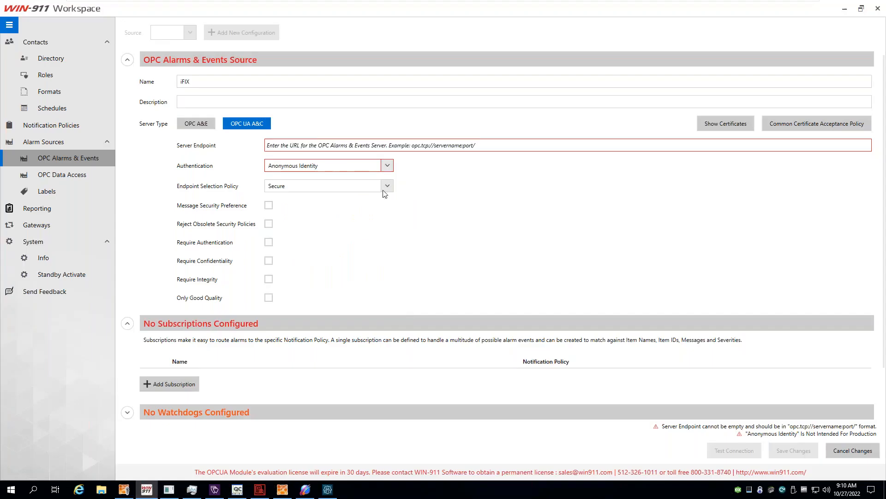
click(304, 146)
right_click(304, 146)
click(331, 174)
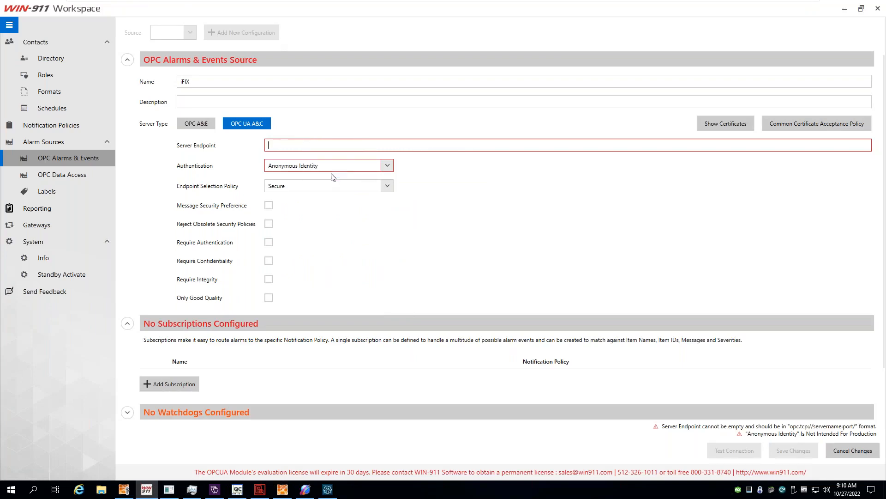
Use User Name Identity with the admin account and the Security Sign And Encrypt endpoint policy.
click(388, 165)
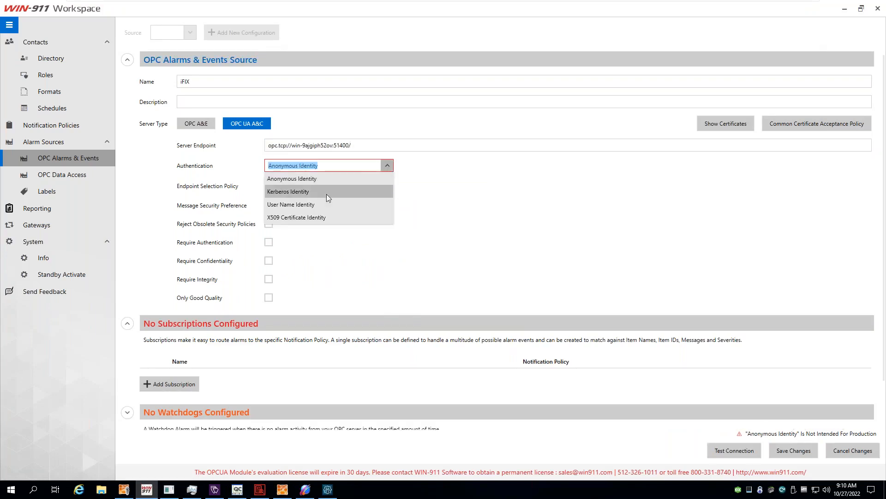
click(292, 204)
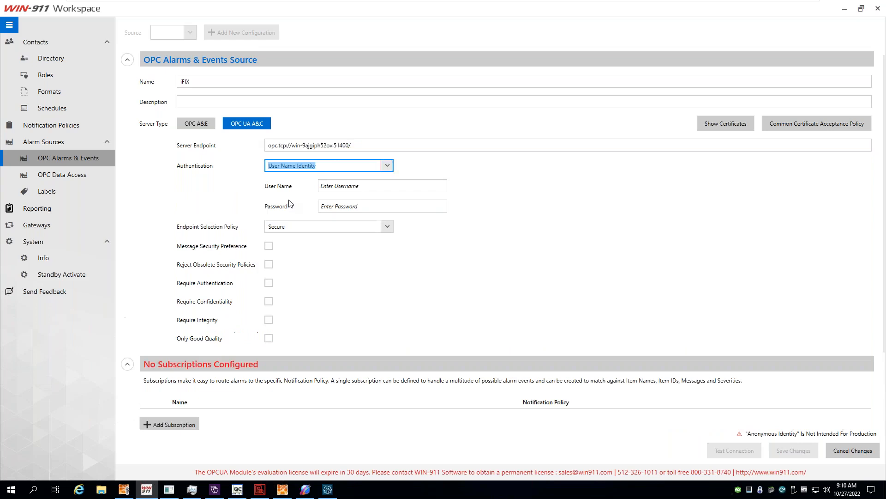
click(346, 185)
text(adm)
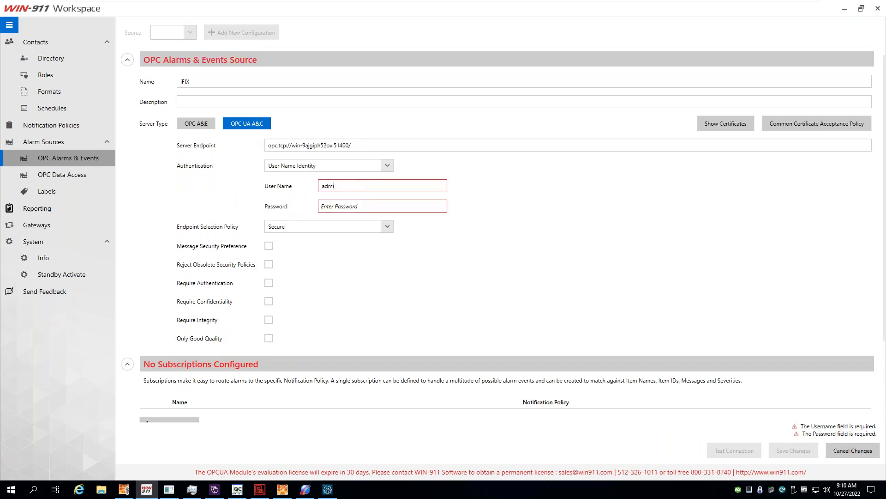
text(in)
key(Tab)
text(admin)
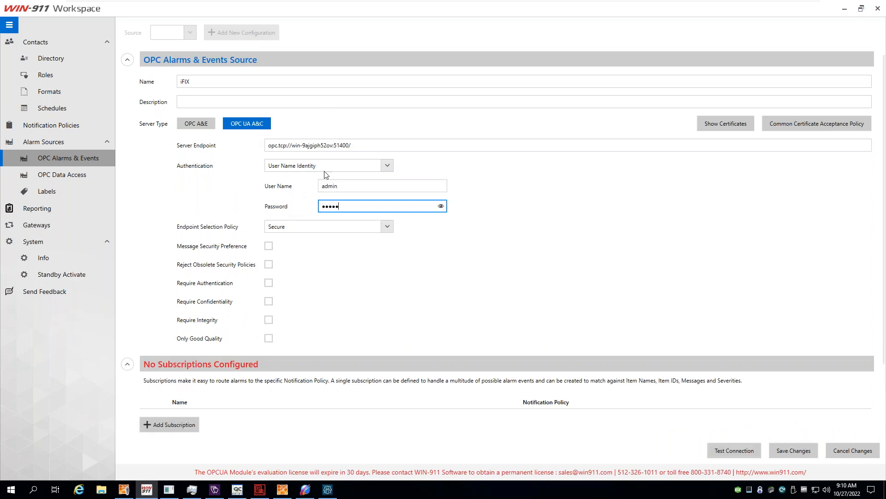
click(349, 186)
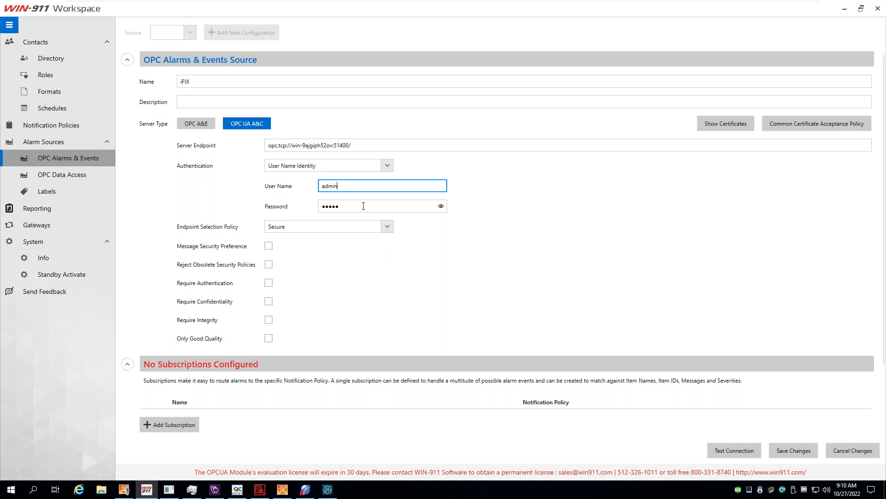
click(385, 227)
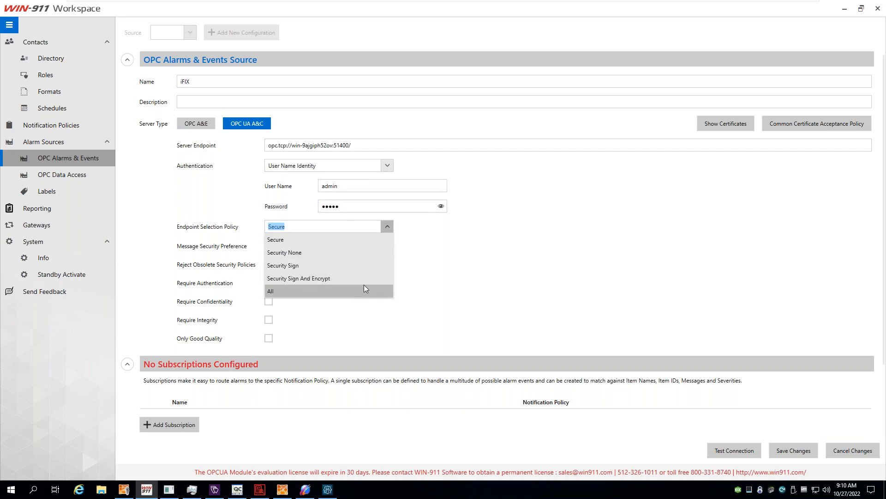
click(298, 278)
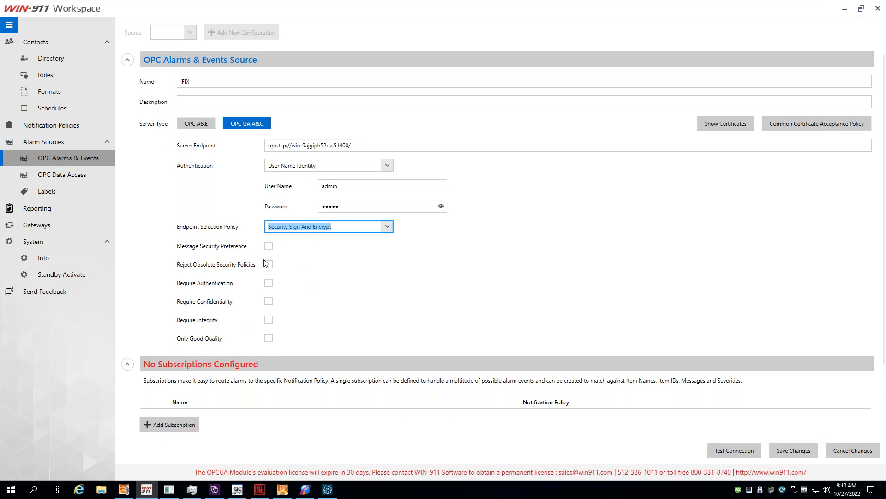
click(427, 305)
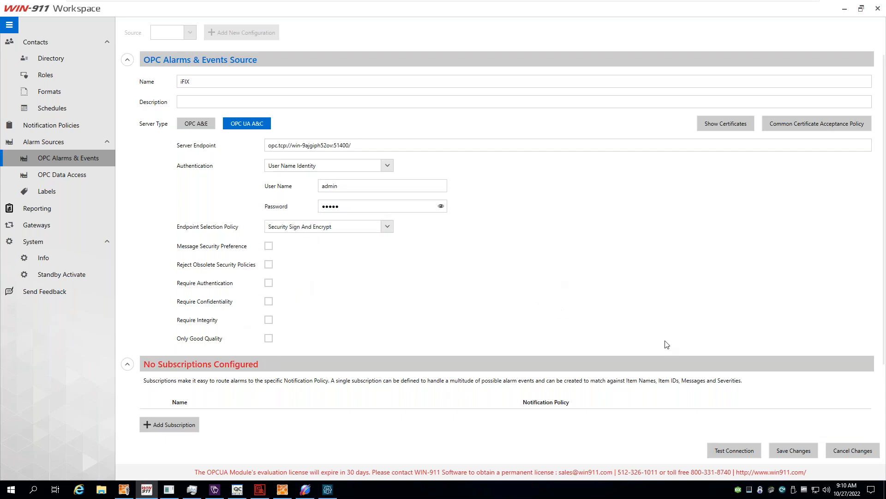
Test the iFIX connection, which fails, and review WIN-911's certificate list.
click(740, 453)
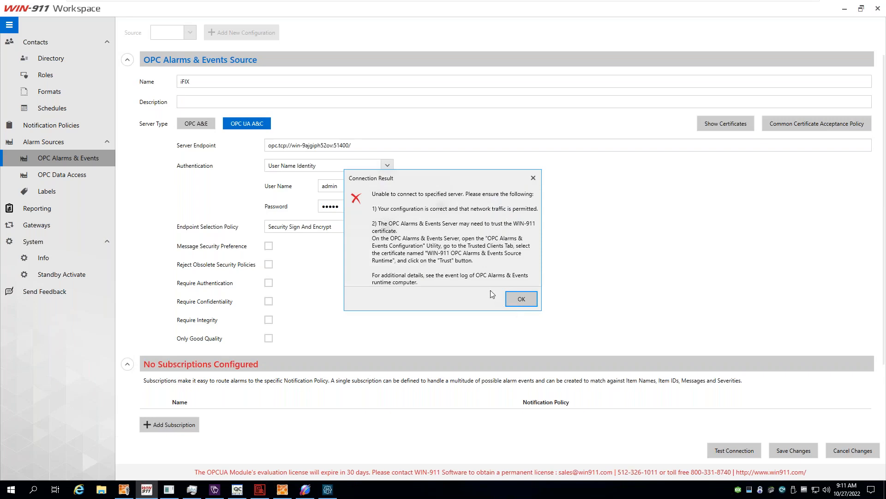
click(522, 299)
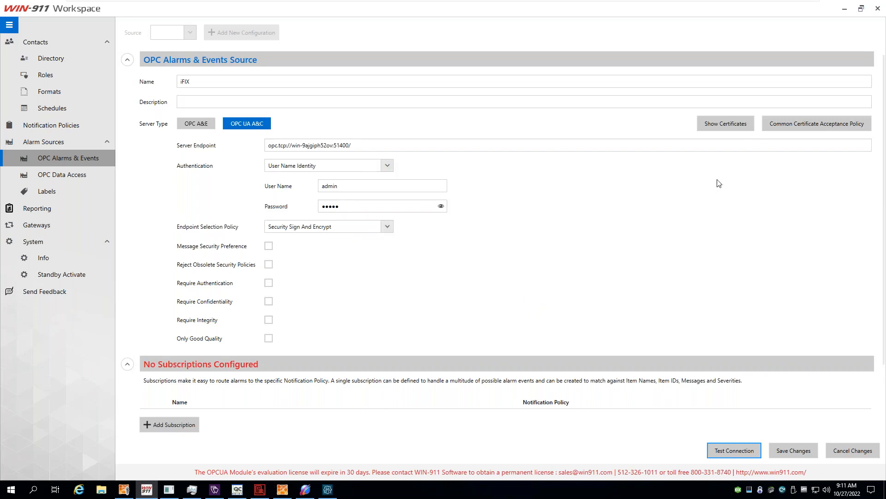
click(735, 123)
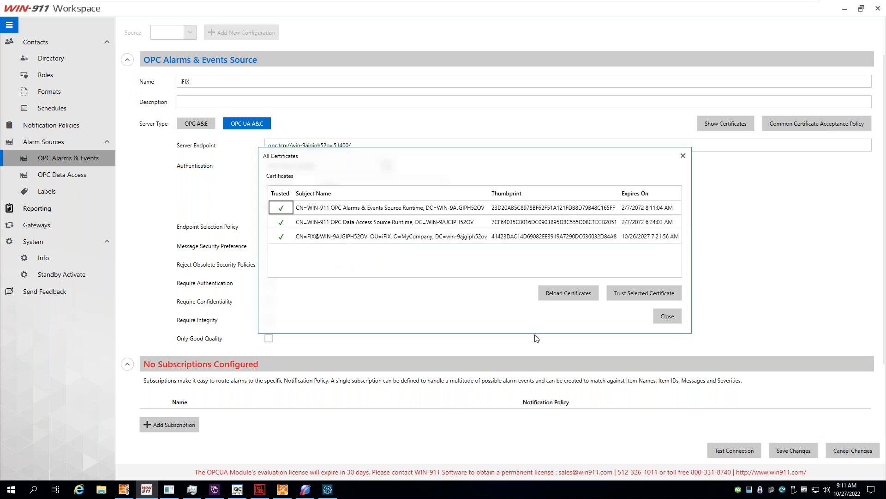
click(571, 294)
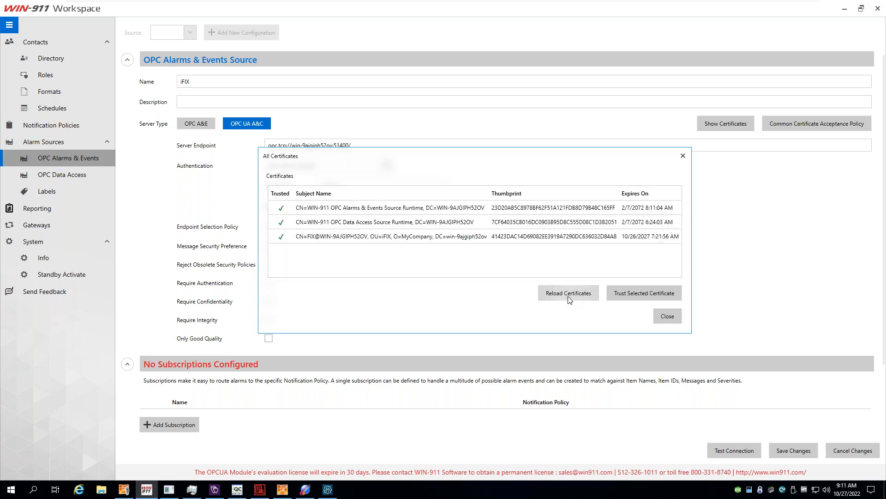
click(667, 317)
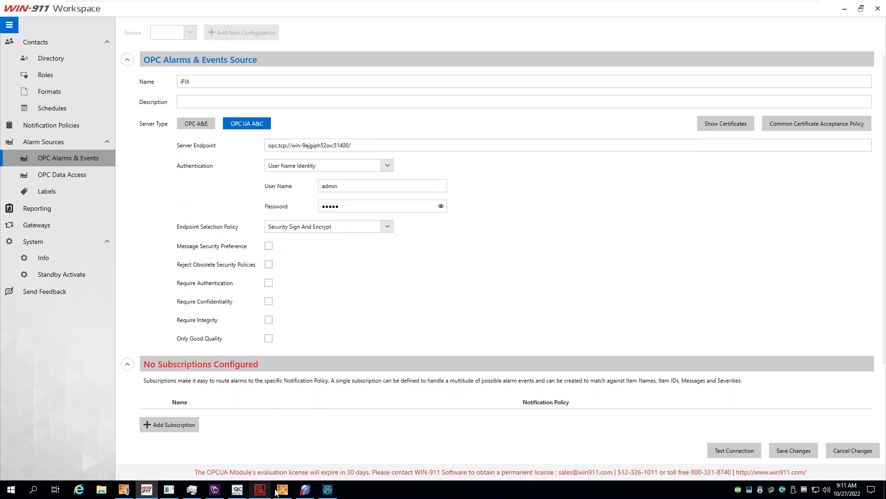
Remove the trailing slash from the Server Endpoint and retest; the connection still fails.
click(378, 144)
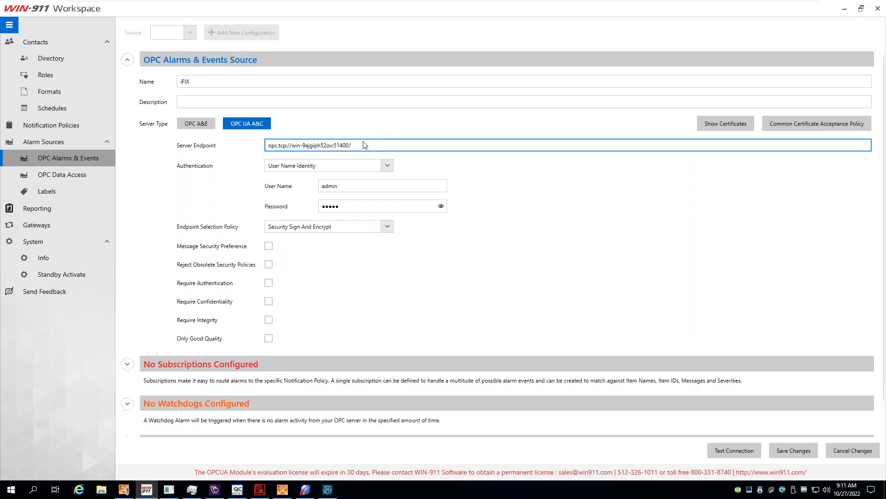
click(388, 165)
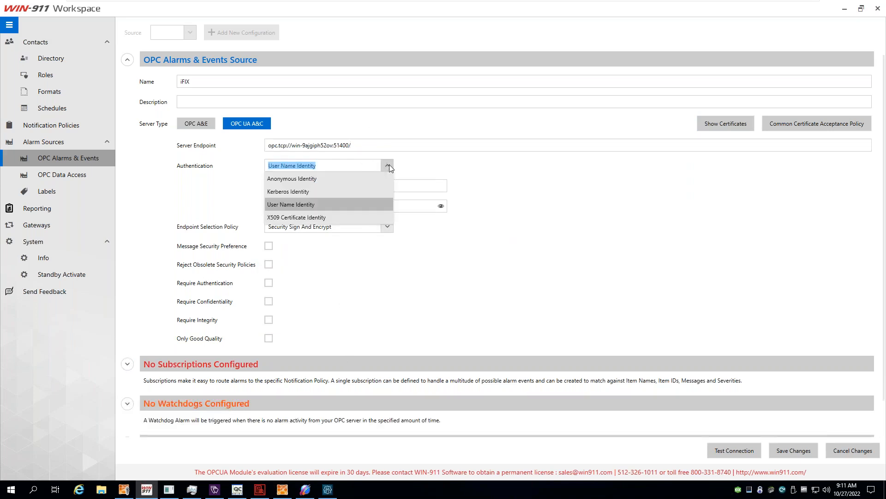
click(388, 165)
click(393, 149)
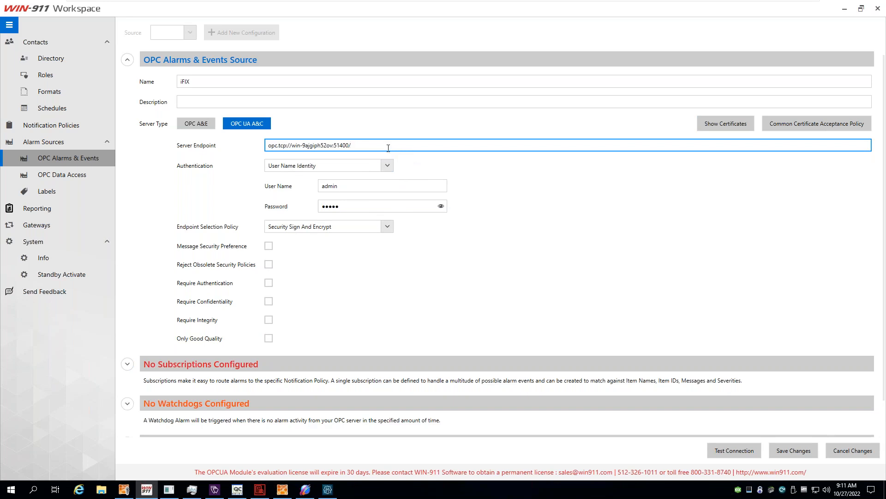
click(733, 450)
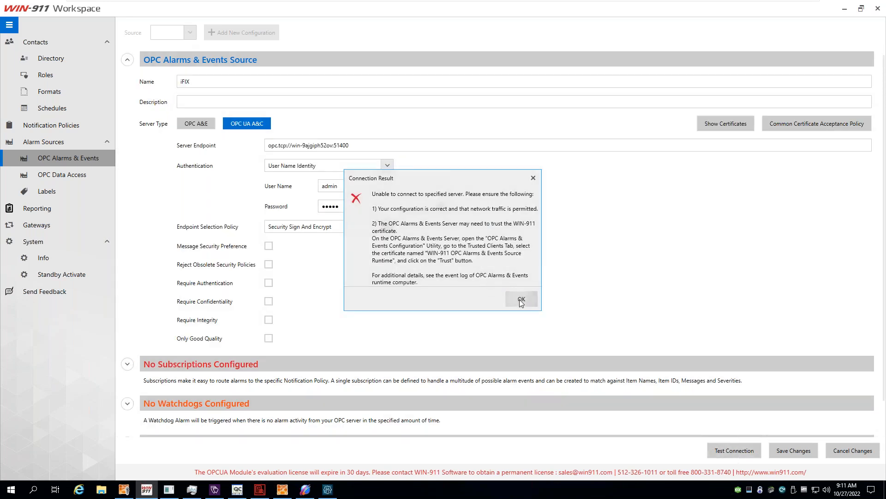
click(521, 299)
In the iFIX OPC UA tool, check alarm settings and find the untrusted WIN-911 certificate on the Trust List.
click(336, 491)
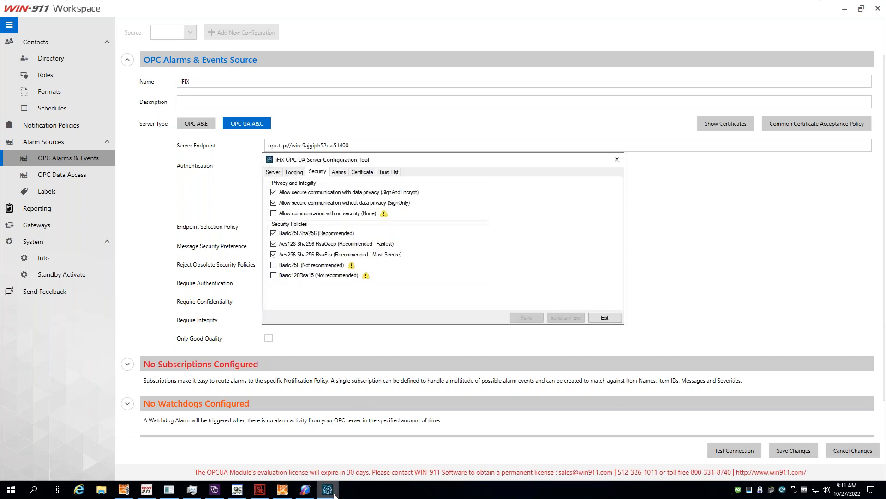
click(339, 173)
click(287, 185)
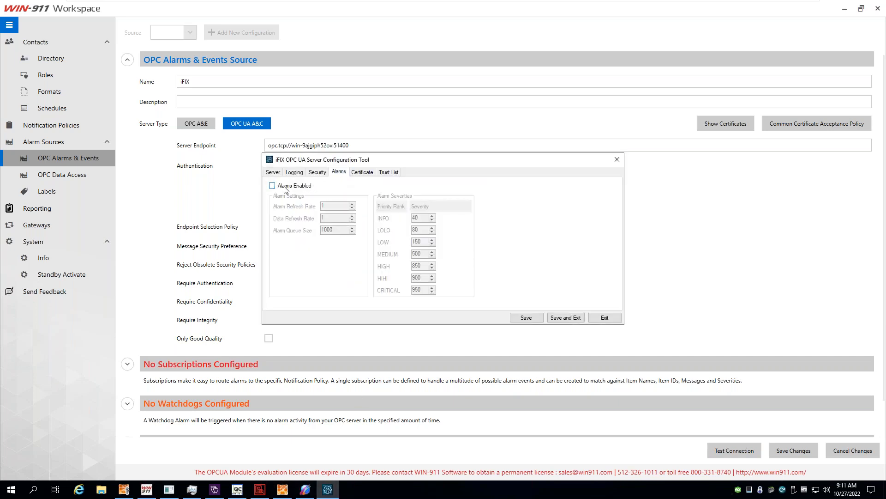
click(302, 185)
click(362, 172)
click(395, 176)
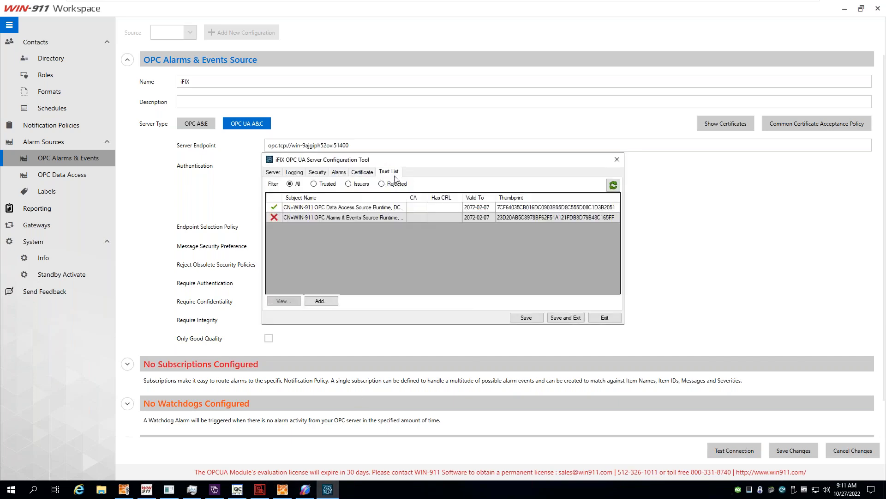
click(384, 216)
click(702, 278)
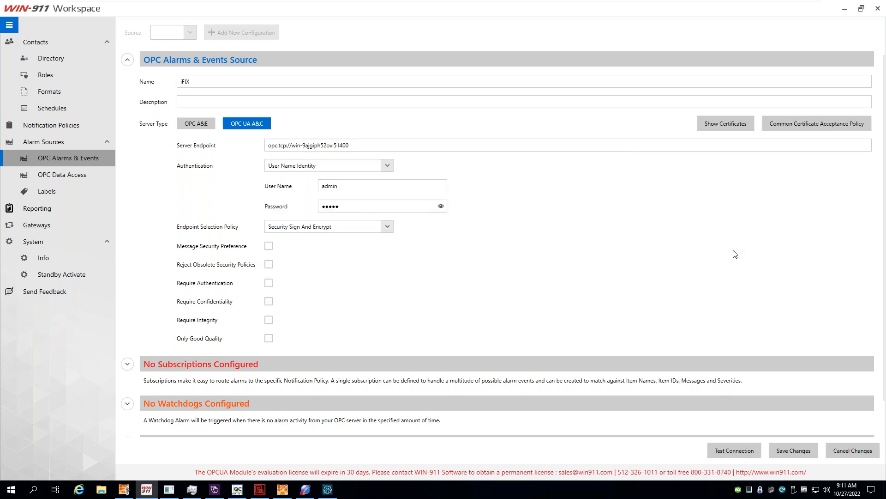
Compare the FIX server, WIN-911 Alarms & Events and Data Access certificates in WIN-911's certificate list.
click(722, 125)
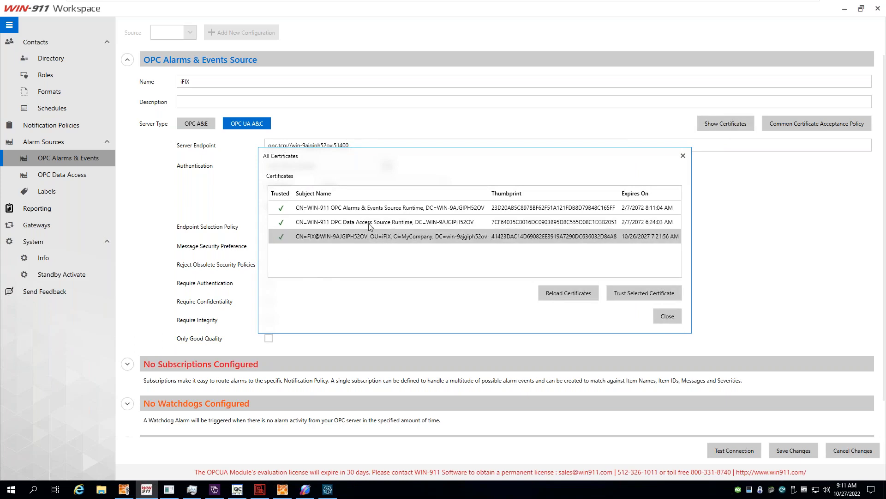
click(367, 237)
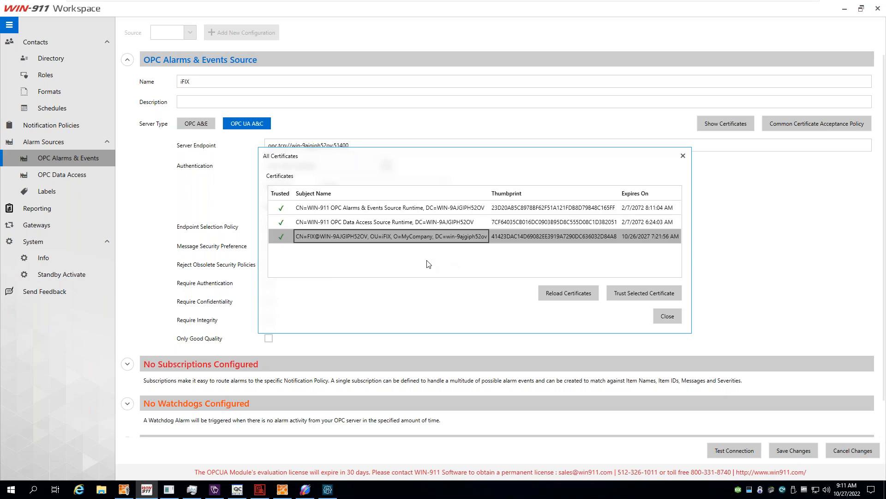
drag(490, 195, 549, 194)
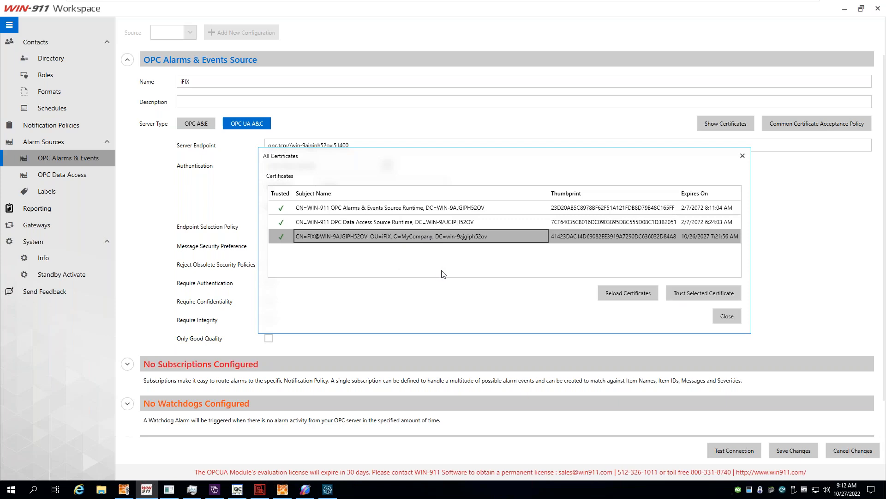
click(427, 210)
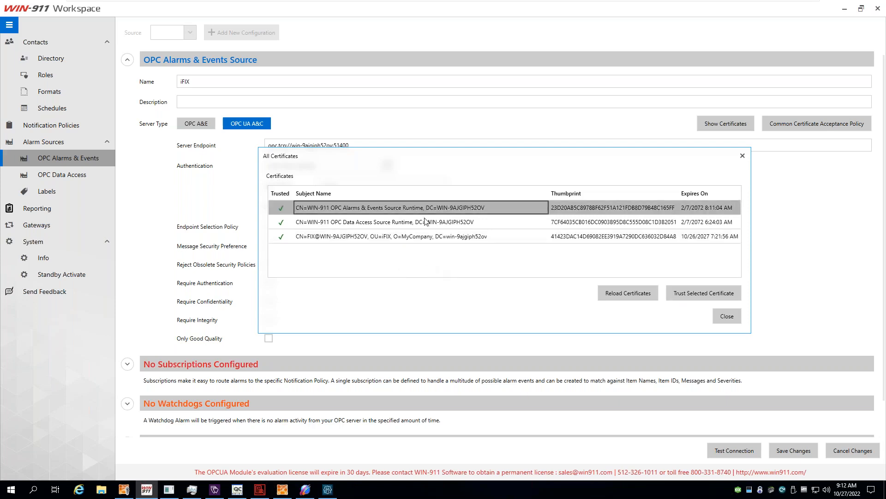
click(427, 218)
click(428, 209)
click(426, 216)
click(427, 211)
click(428, 218)
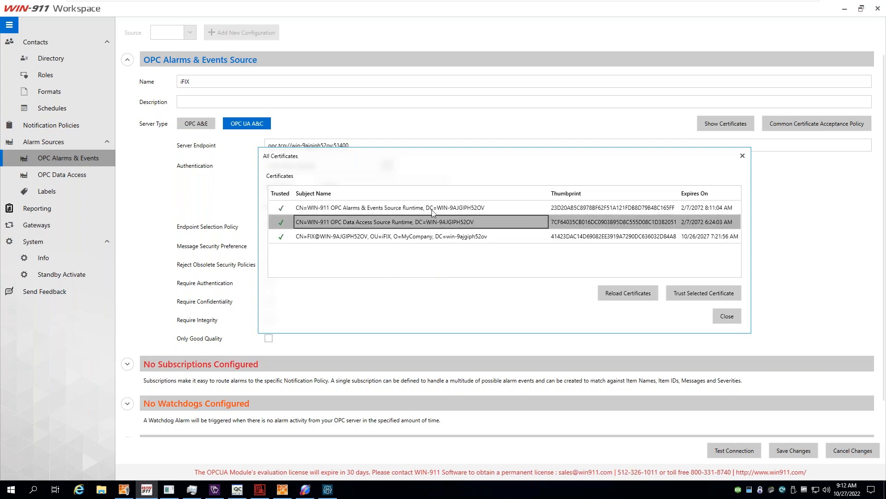
click(428, 210)
key(Down)
key(Down)
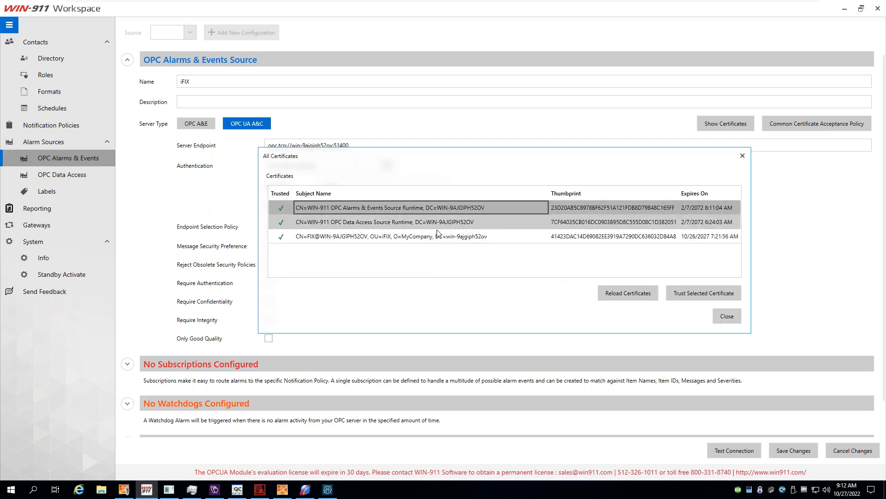
click(727, 317)
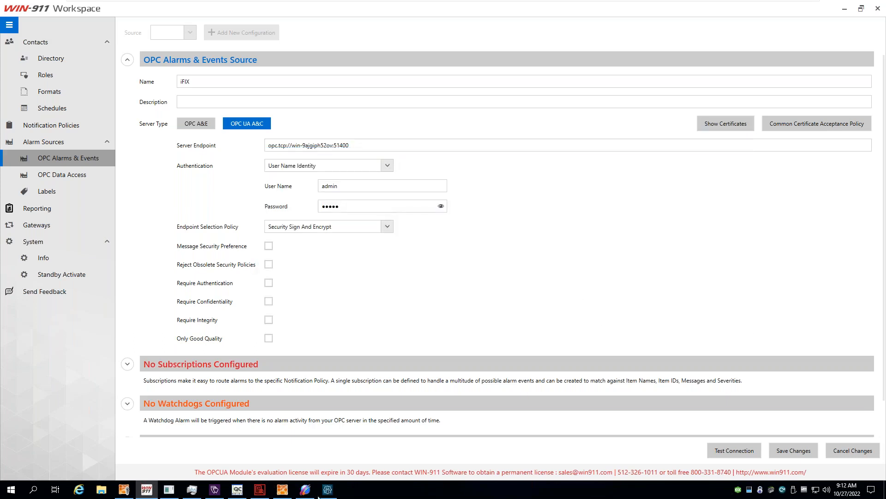
Trust the WIN-911 OPC Alarms & Events Source Runtime certificate in iFIX and save the trust list.
mouse_move(327, 488)
click(336, 453)
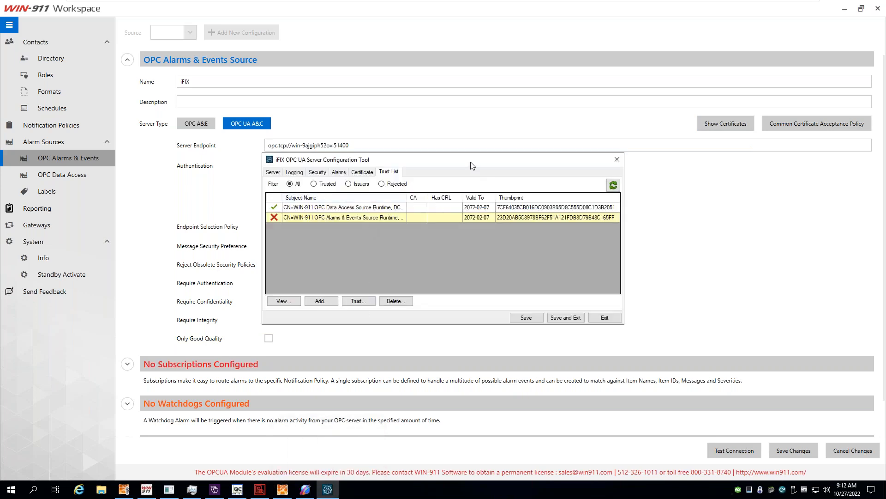
drag(471, 161, 492, 122)
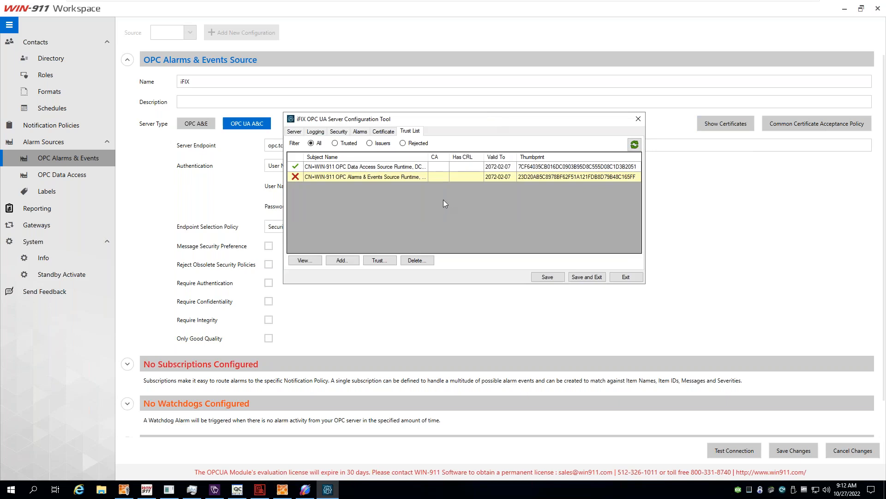
click(402, 175)
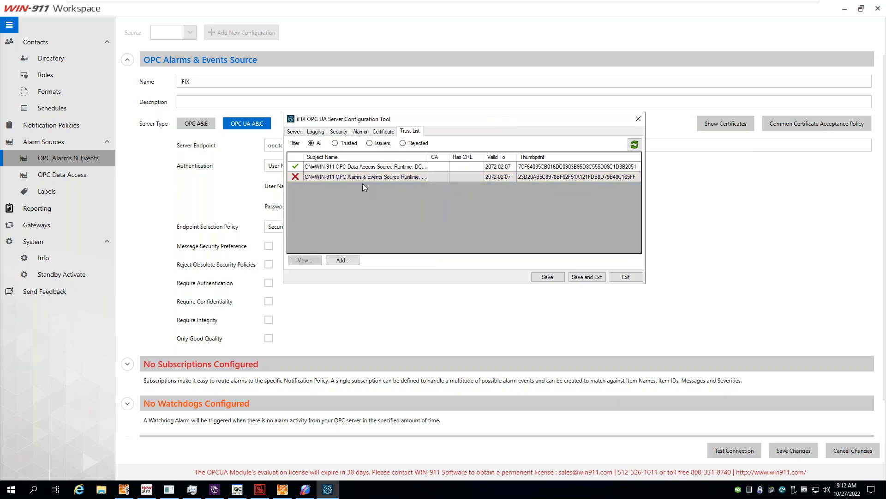
click(339, 177)
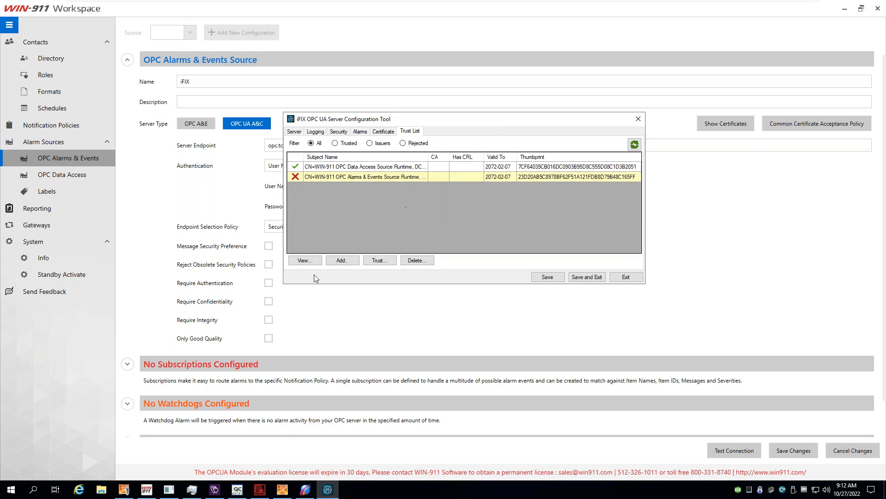
click(379, 261)
click(544, 219)
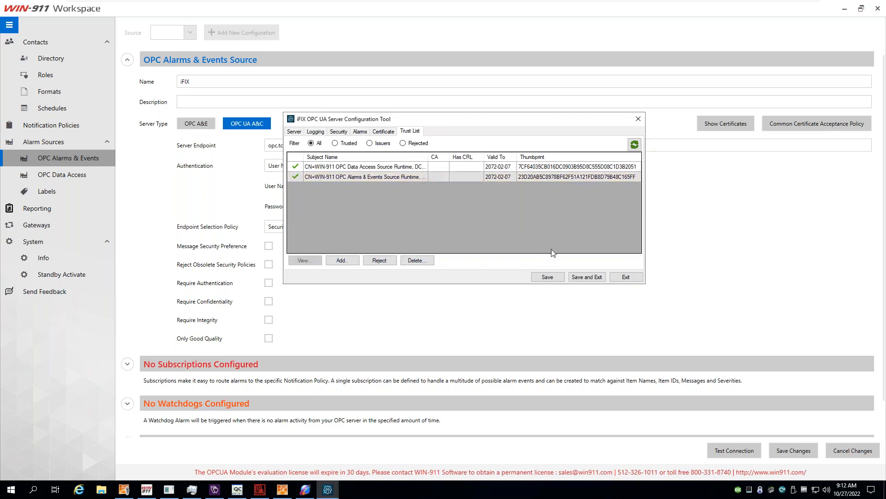
click(550, 277)
click(734, 270)
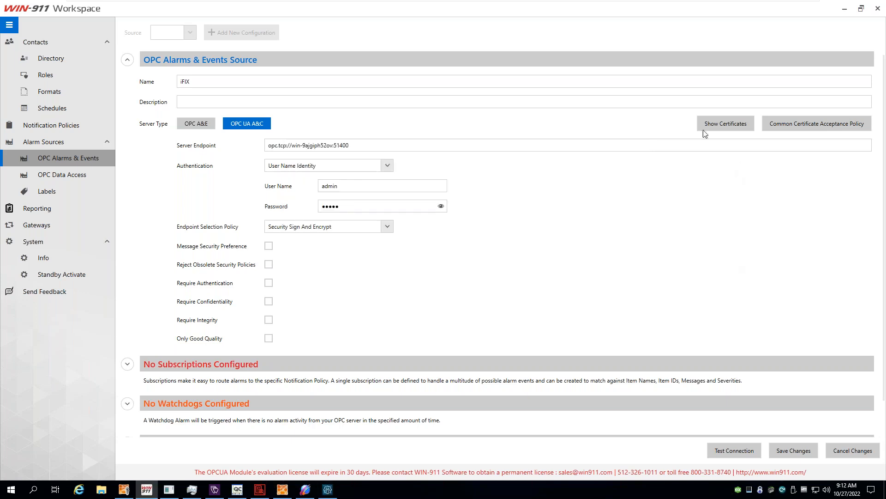
Confirm the iFIX connection test now succeeds and add a new alarm subscription.
click(734, 450)
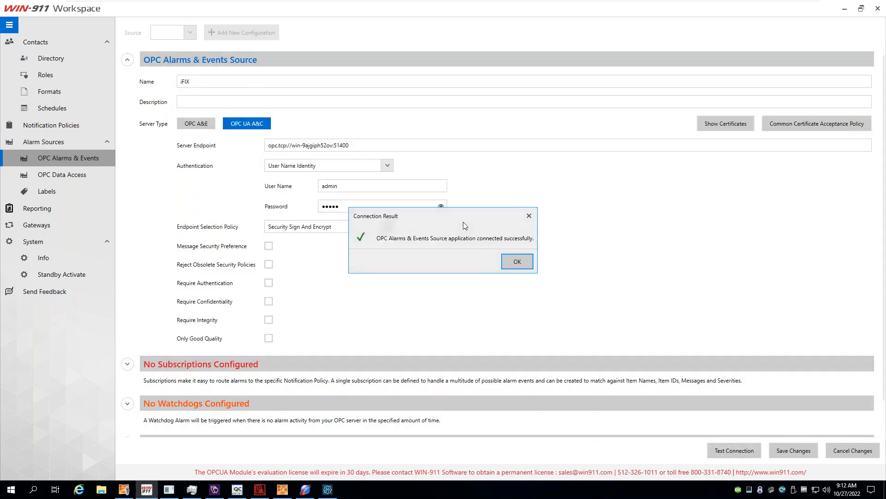
click(516, 262)
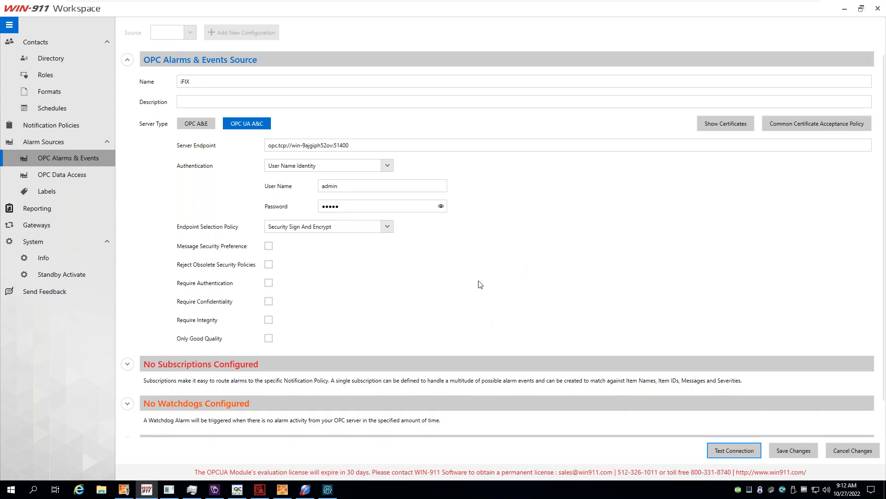
scroll(322, 332, down, 1)
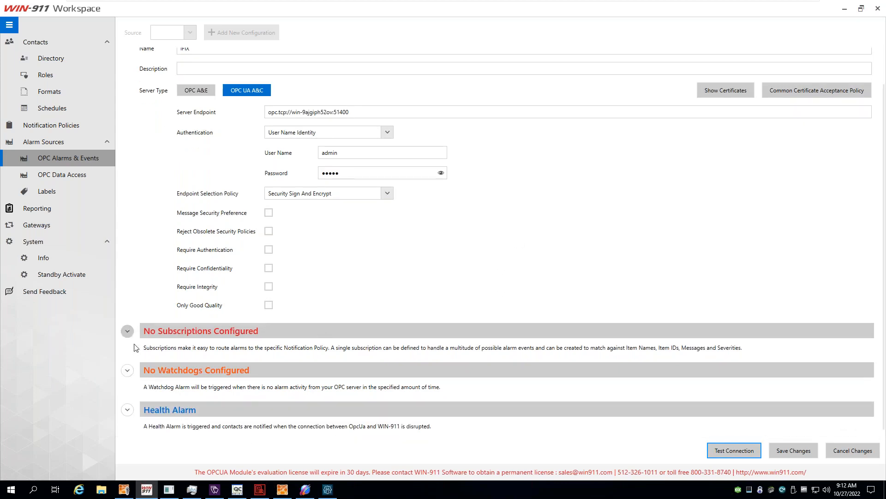
click(127, 331)
click(172, 343)
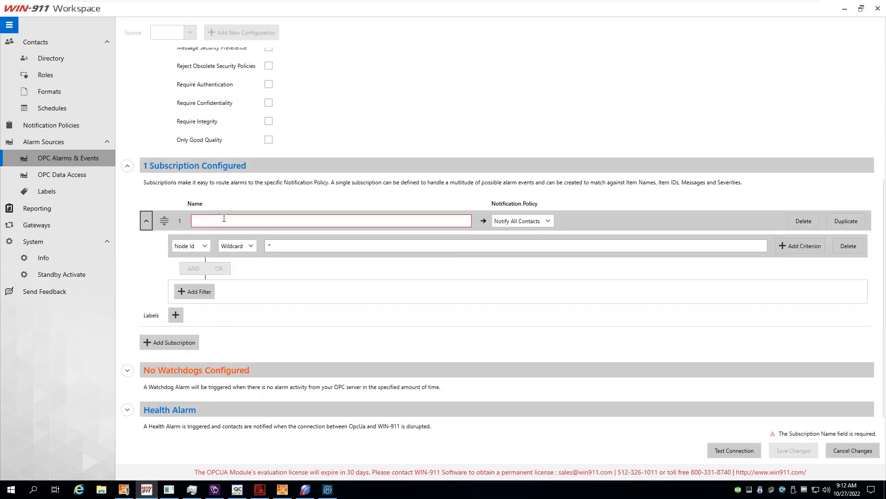
Name it All Alarms with a Node Id Wildcard * criterion, and add a second AND criterion.
click(224, 218)
text(All Alarms)
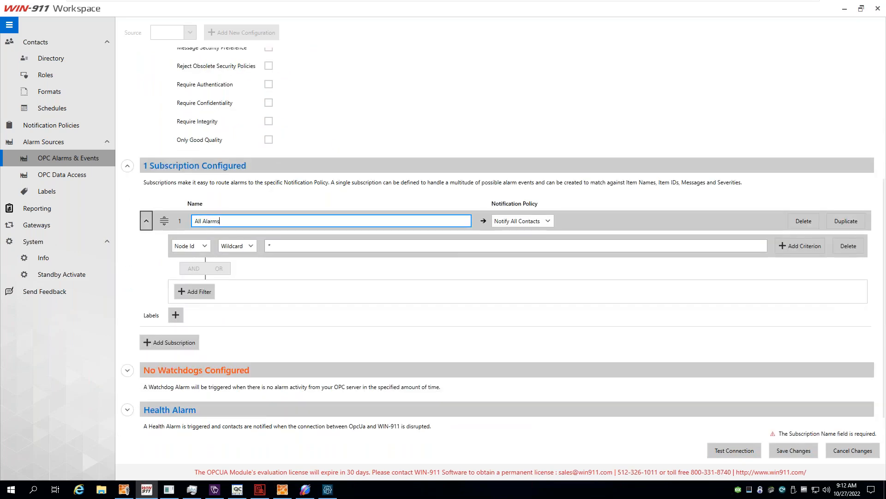
click(204, 243)
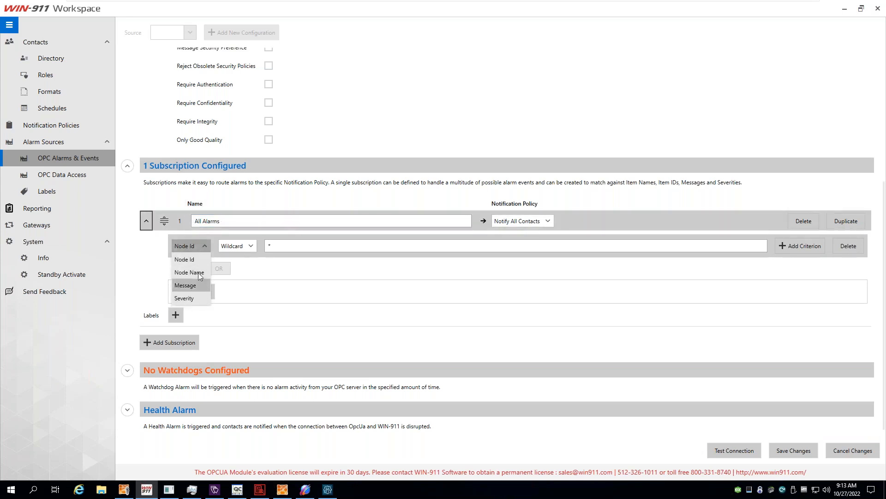
click(198, 259)
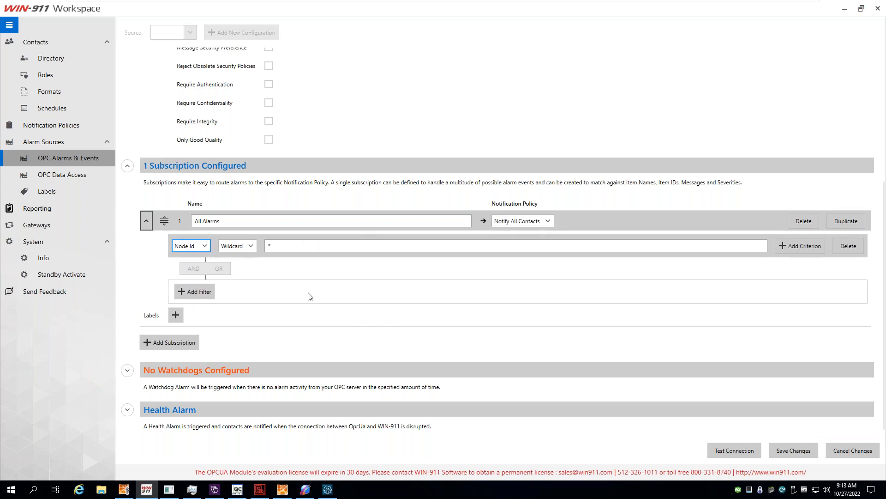
click(289, 245)
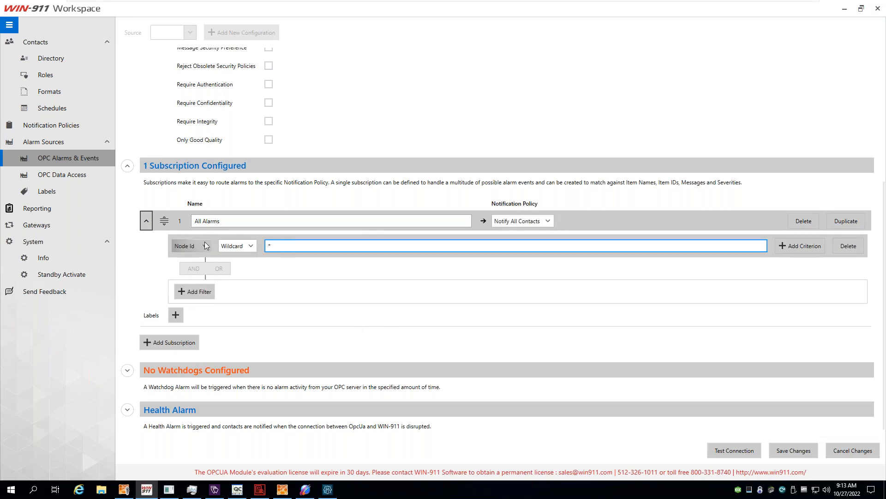
click(243, 245)
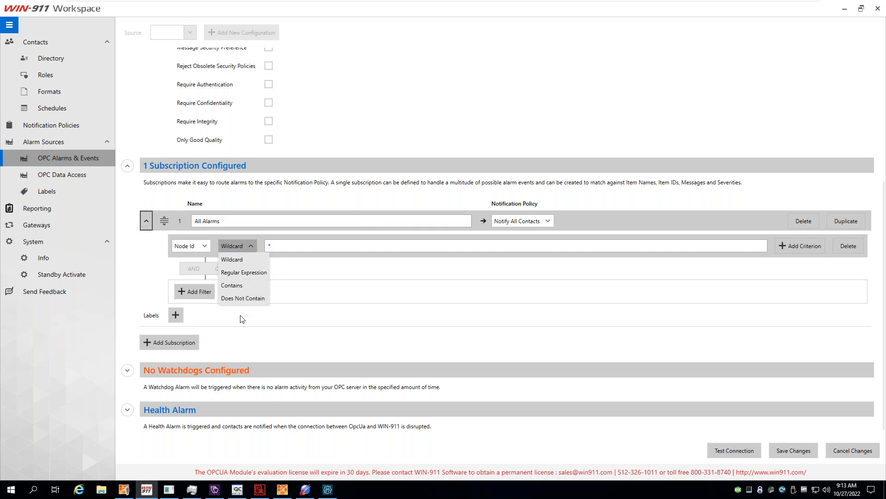
click(241, 258)
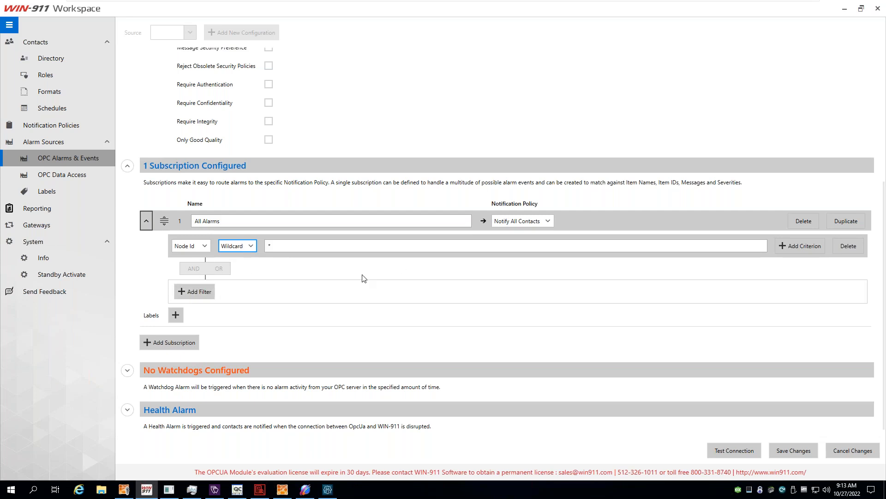
click(197, 294)
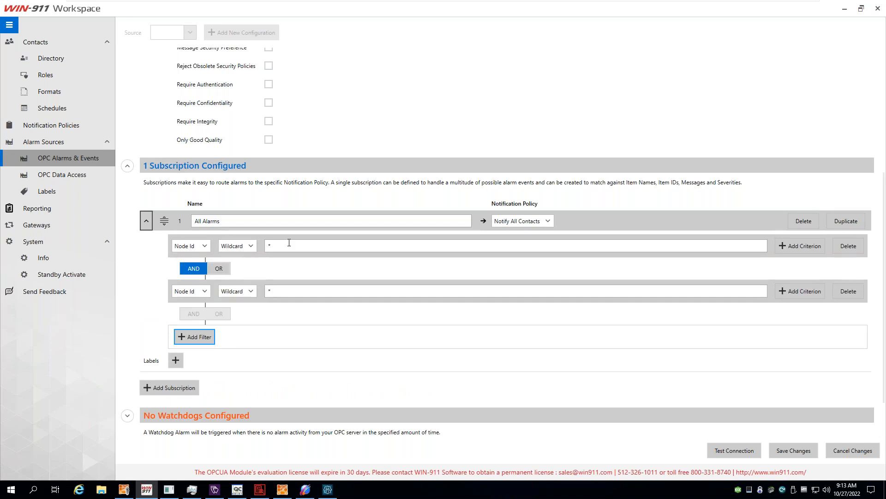
Set the second criterion to Severity and raise its lower bound to about 614.
click(275, 245)
click(191, 291)
click(187, 343)
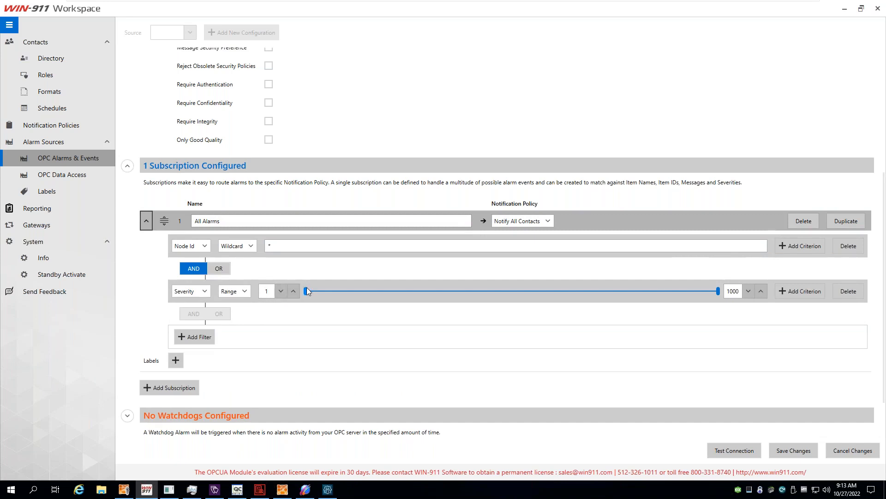
drag(305, 291, 556, 291)
mouse_move(624, 312)
mouse_down()
mouse_move(639, 303)
mouse_move(614, 306)
mouse_up()
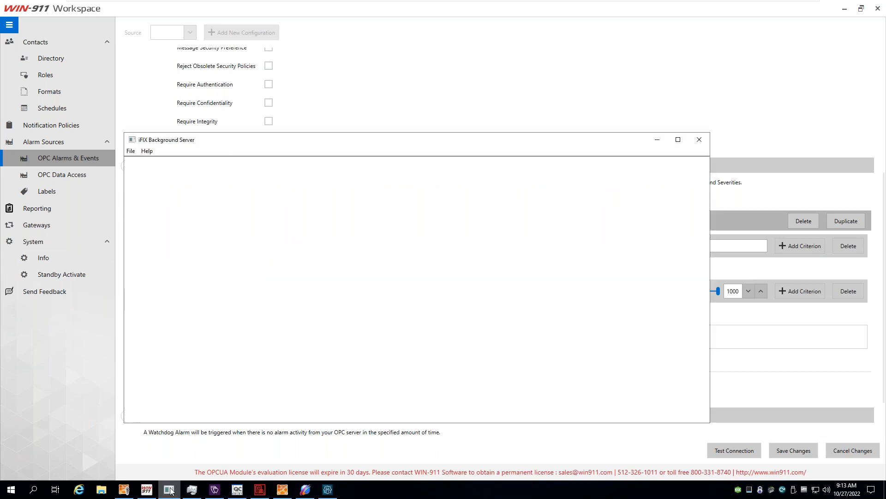
Check iFIX alarm severity settings, delete the Severity criterion, and save the iFIX source.
click(328, 489)
click(360, 131)
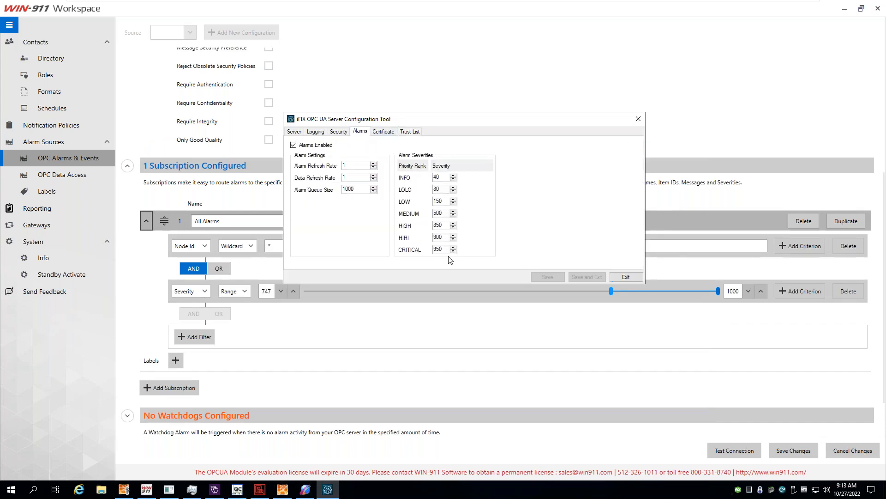
click(626, 277)
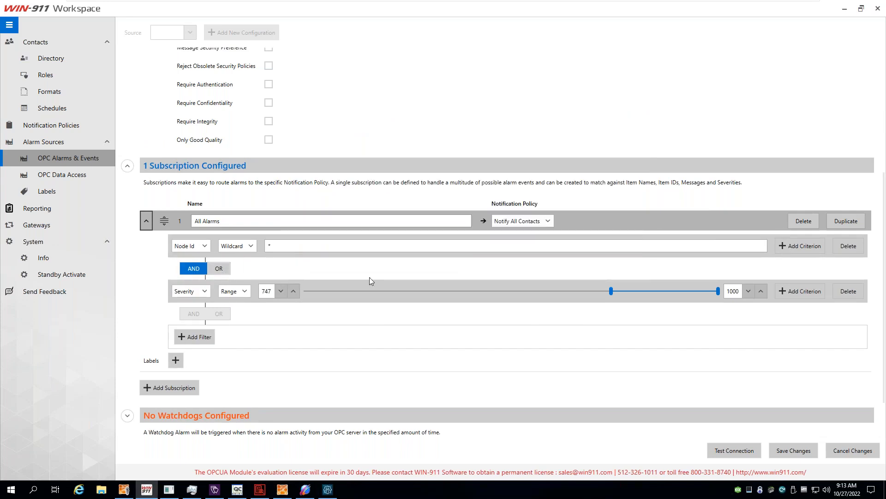
click(849, 291)
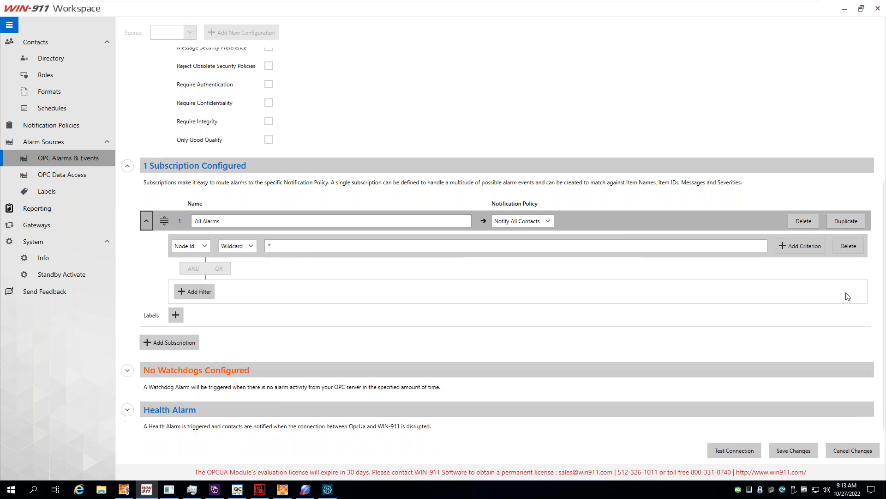
click(788, 455)
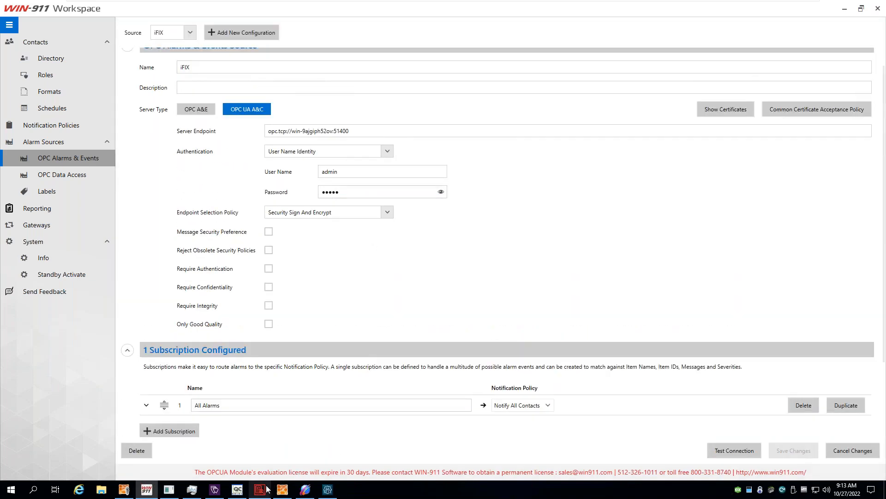
In the WIN-911 Log Viewer, acknowledge the WATER_DOSING1_INLET_PRESSURE alarm and confirm.
click(263, 489)
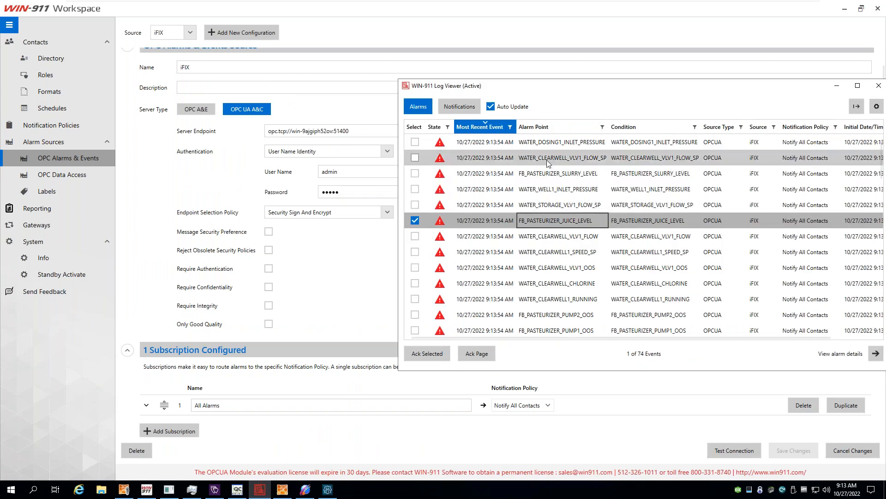
scroll(586, 270, down, 5)
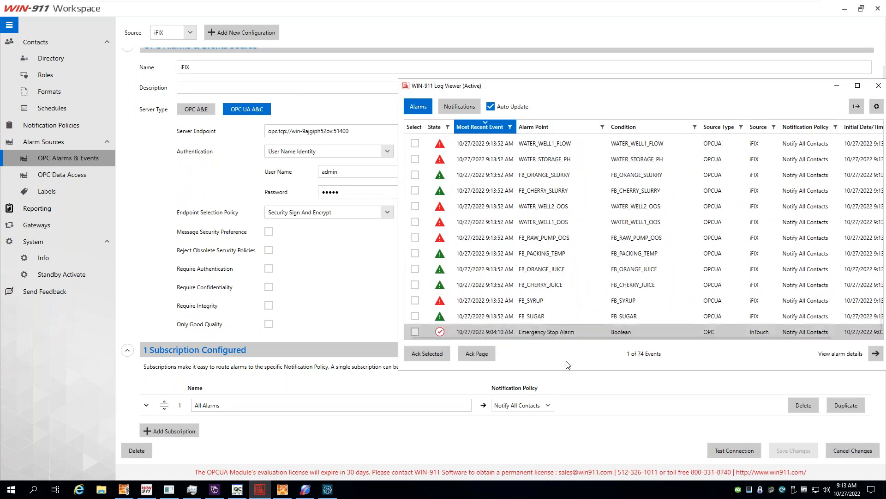
scroll(612, 251, up, 10)
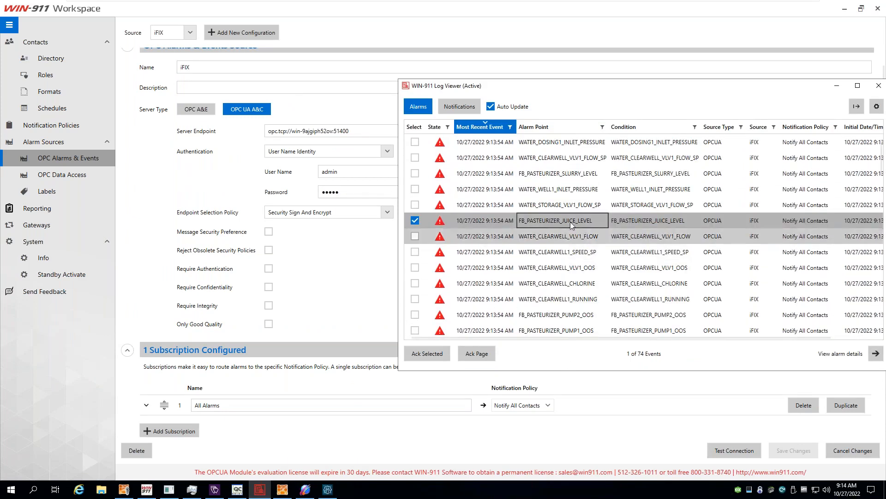
click(414, 142)
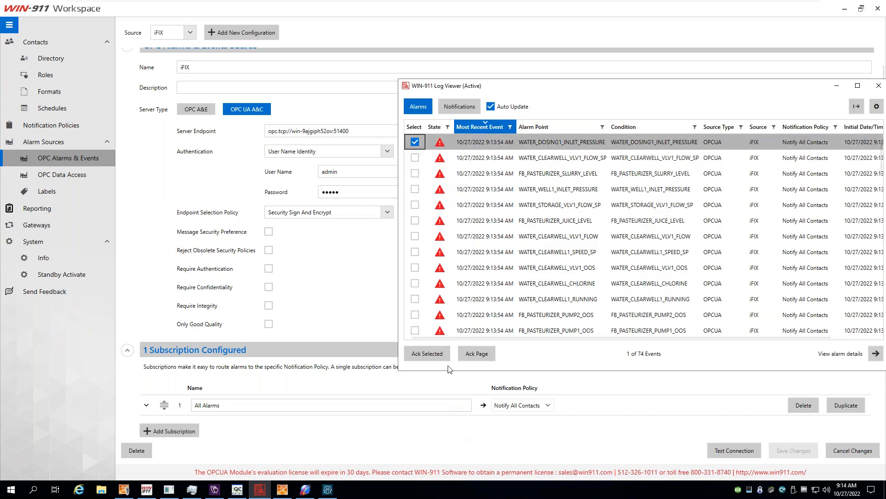
click(427, 353)
click(624, 250)
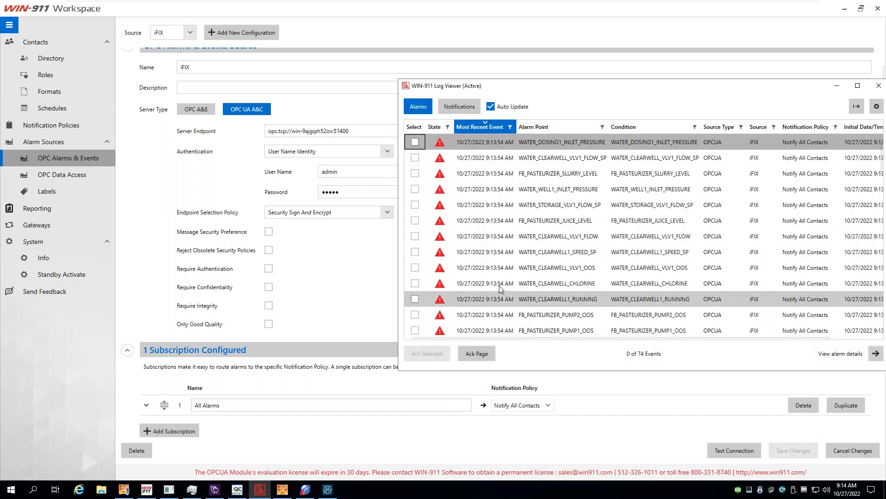
Review the alarm list, then return to the WIN-911 Workspace window.
scroll(493, 230, down, 10)
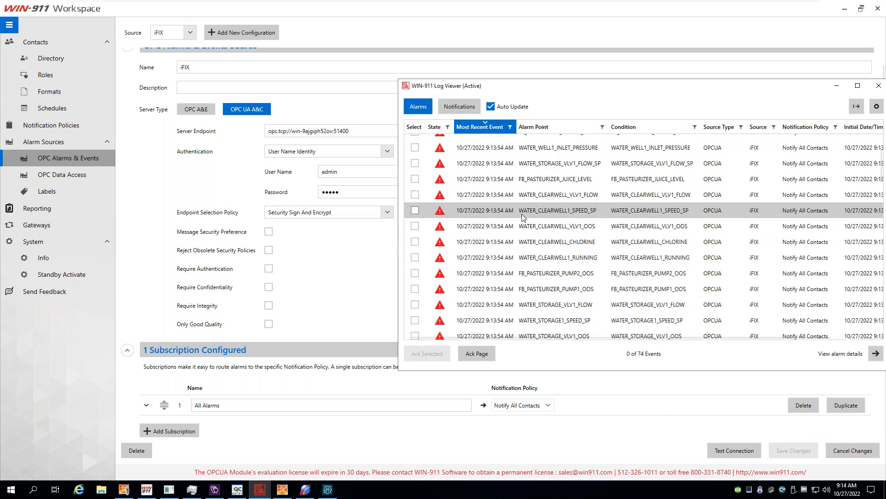
scroll(502, 290, down, 5)
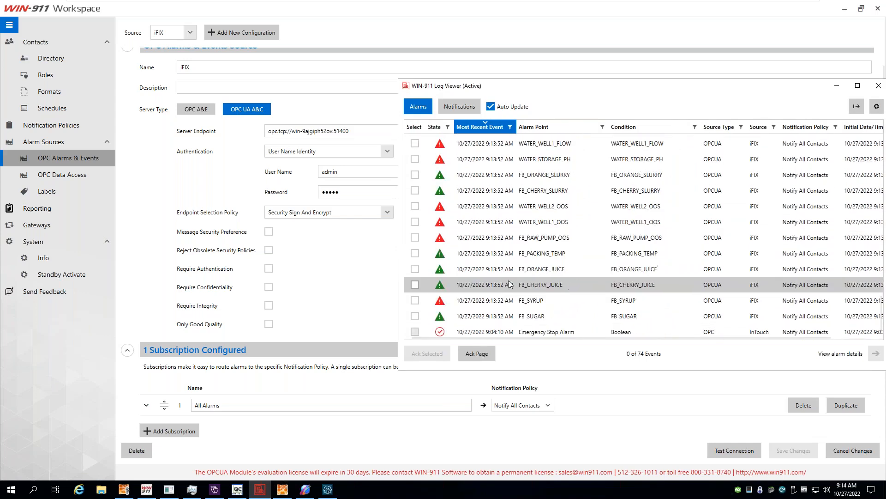
scroll(531, 249, up, 15)
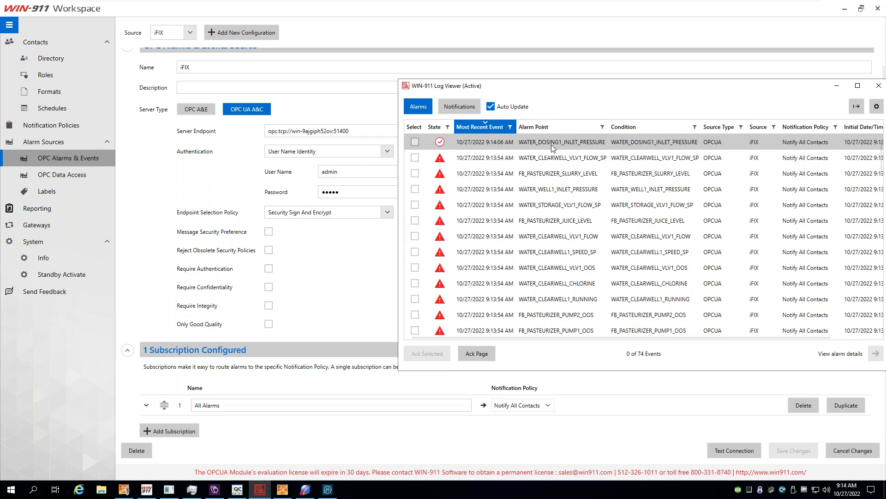
click(150, 189)
scroll(262, 220, up, 1)
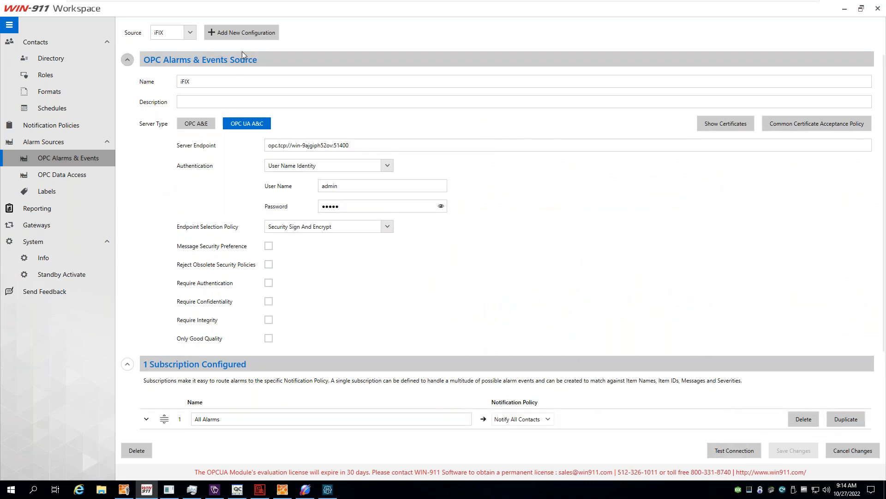
Look at server class Proficy.OPCiFIXAE.1 for a new source, cancel, and view OPC Data Access sources.
click(241, 33)
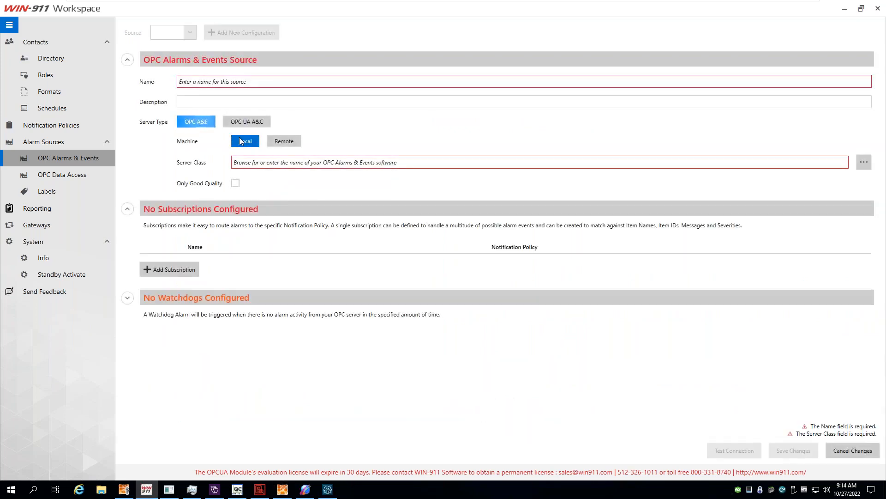
click(245, 163)
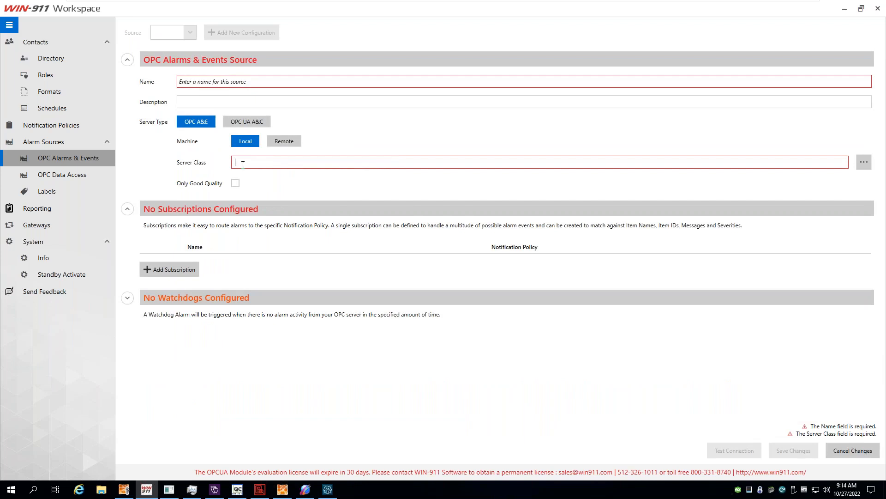
click(864, 162)
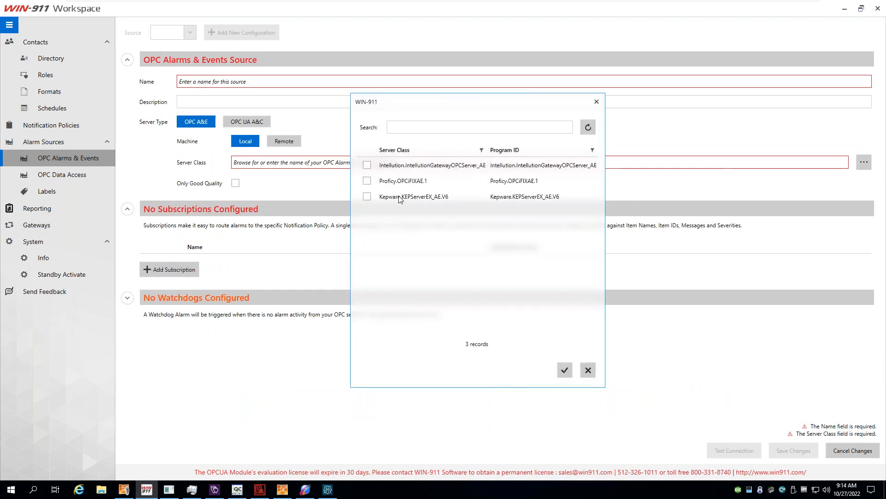
click(393, 181)
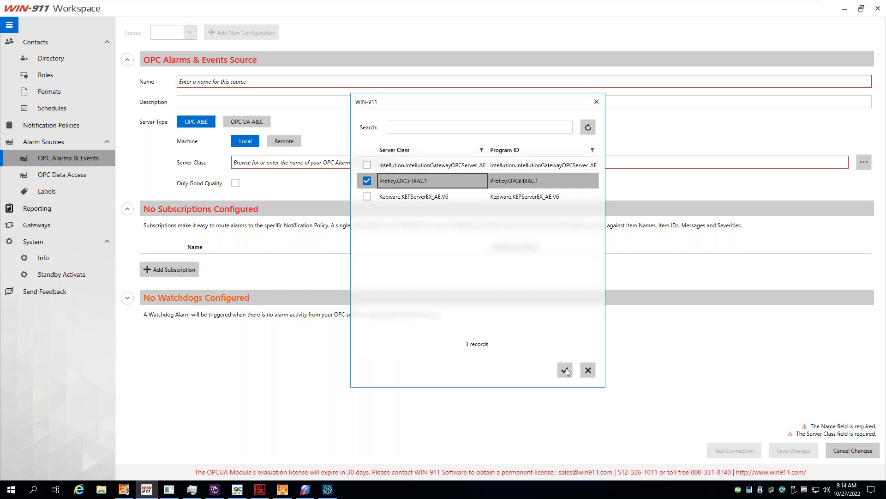
click(587, 369)
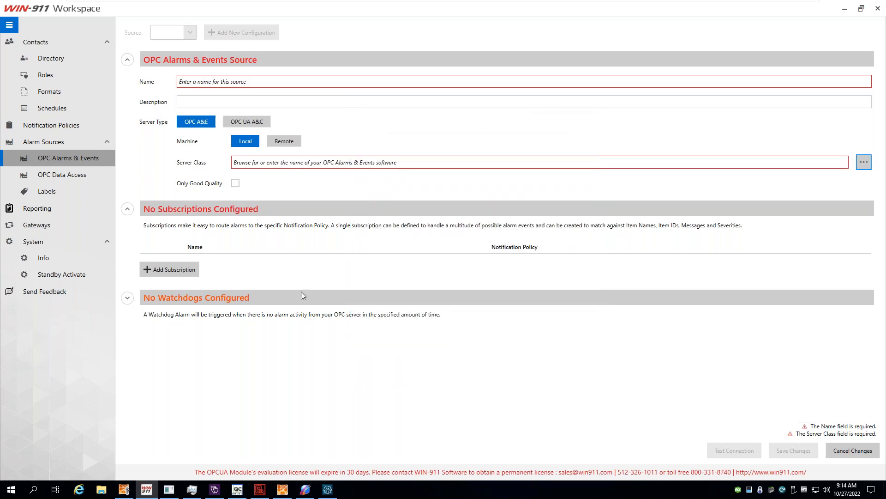
click(63, 172)
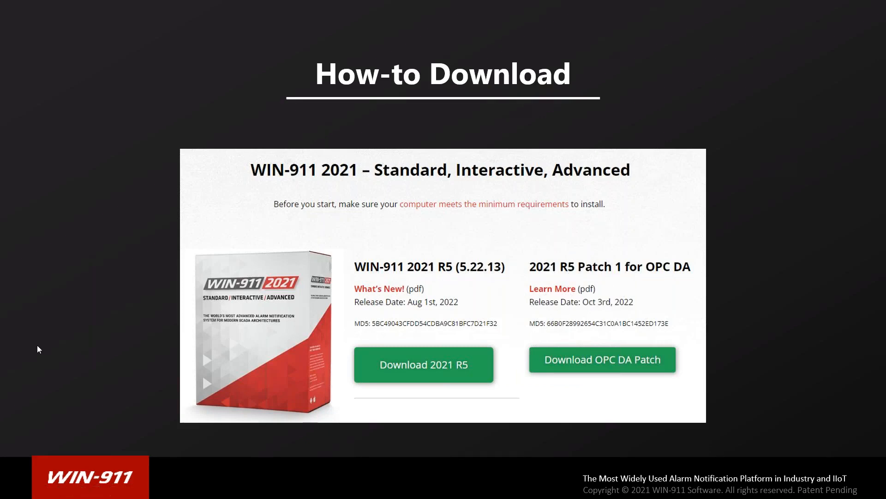
Advance the slide show from How-to Download to the Feature Requests slide.
key(Right)
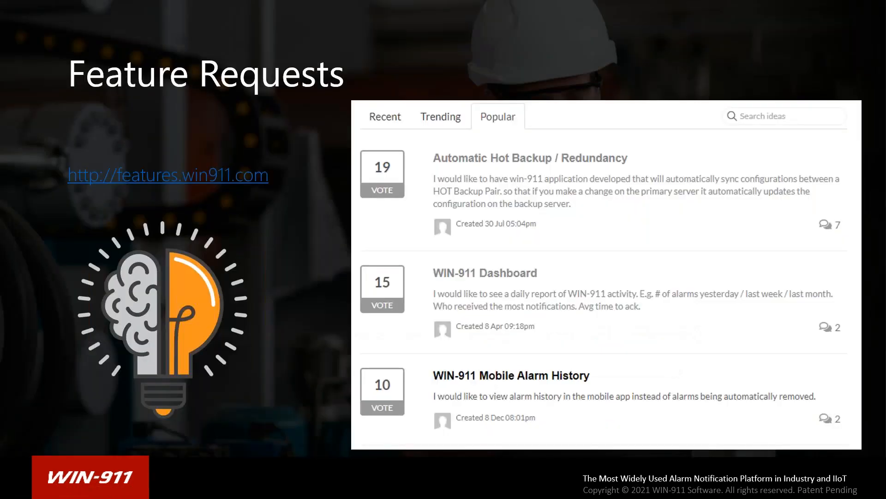